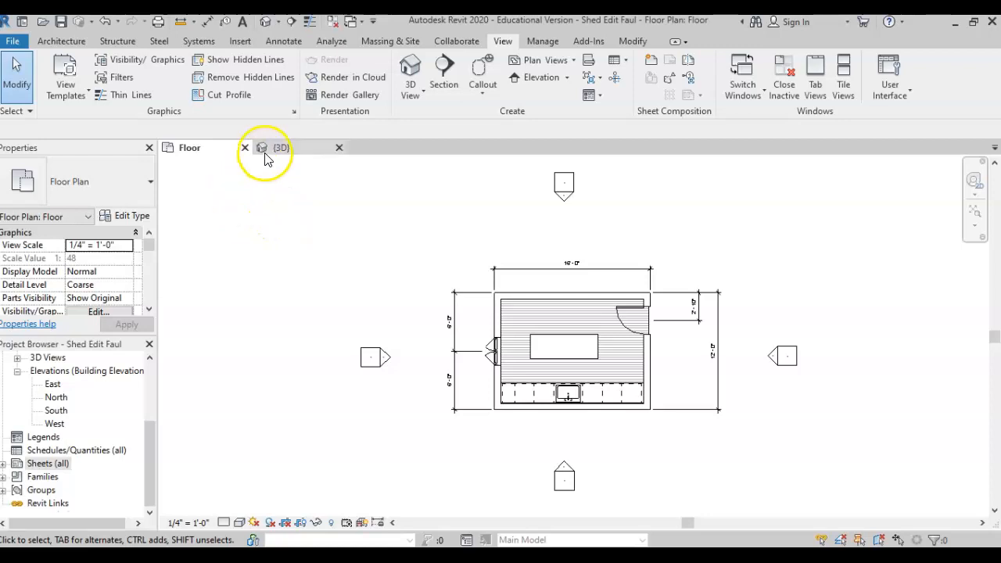
# Switch to the shed's Floor floor plan view tab.
pyautogui.click(195, 150)
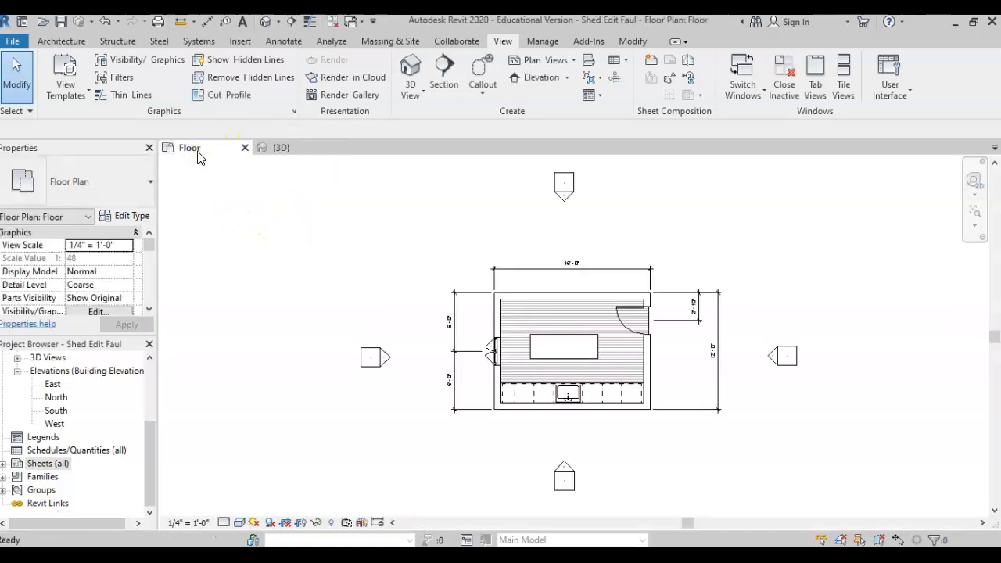
pyautogui.click(195, 172)
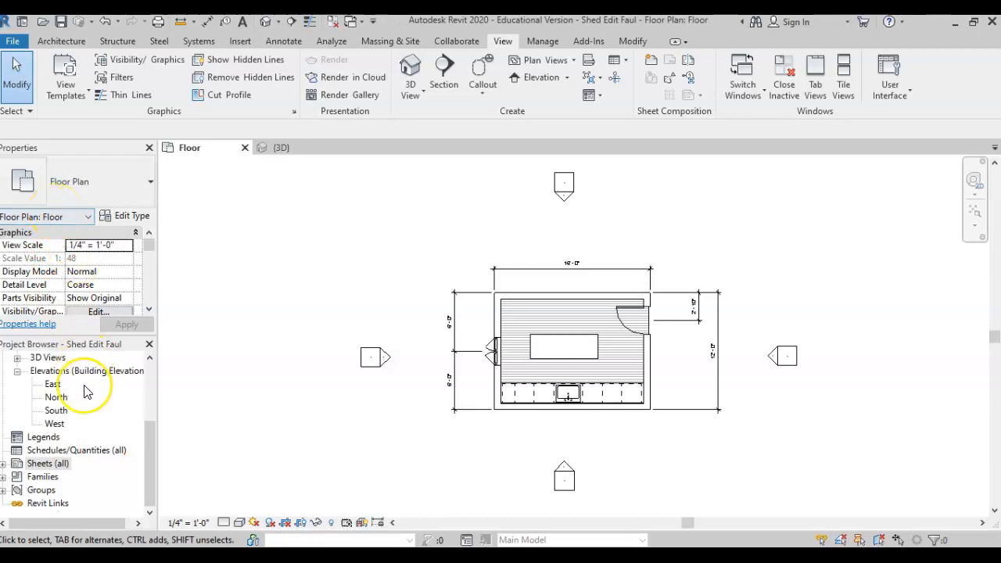
pyautogui.click(149, 344)
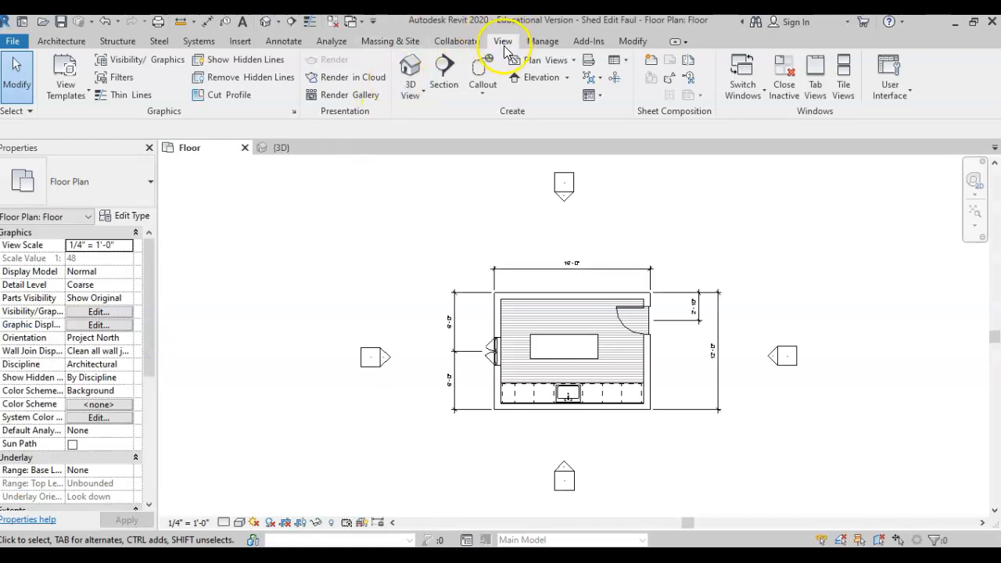
pyautogui.click(893, 74)
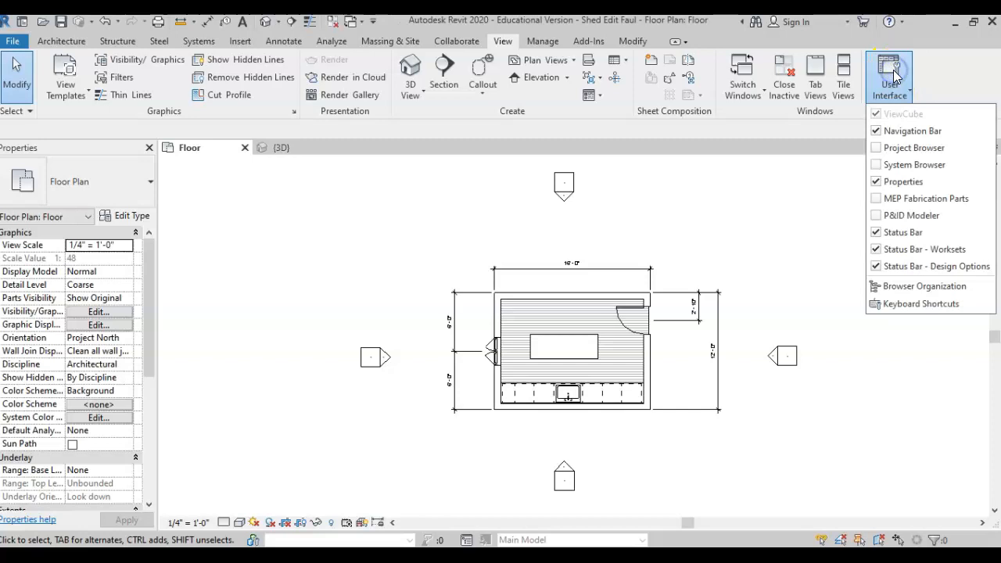
pyautogui.click(880, 150)
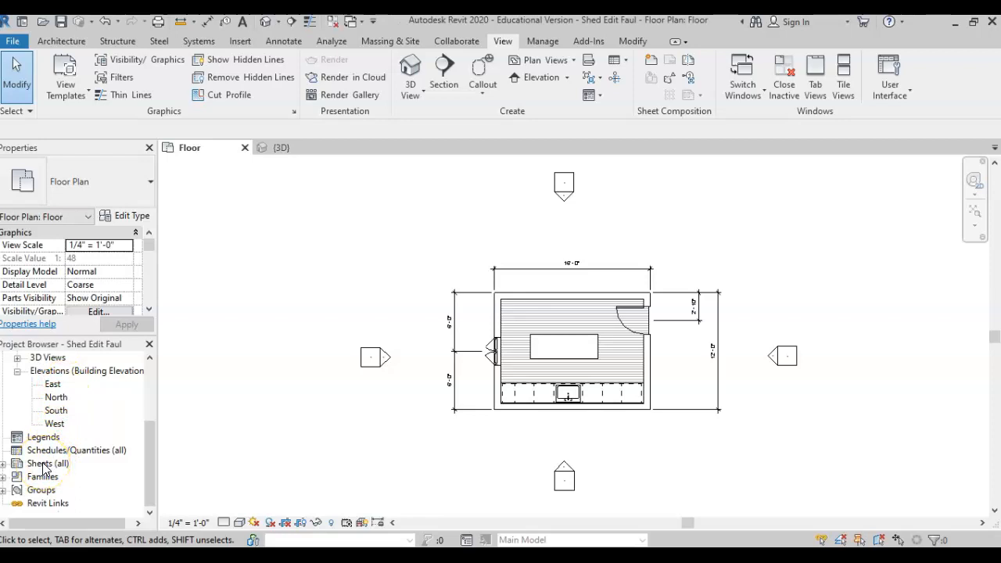
pyautogui.scroll(3, 58, 438)
pyautogui.scroll(1, 53, 370)
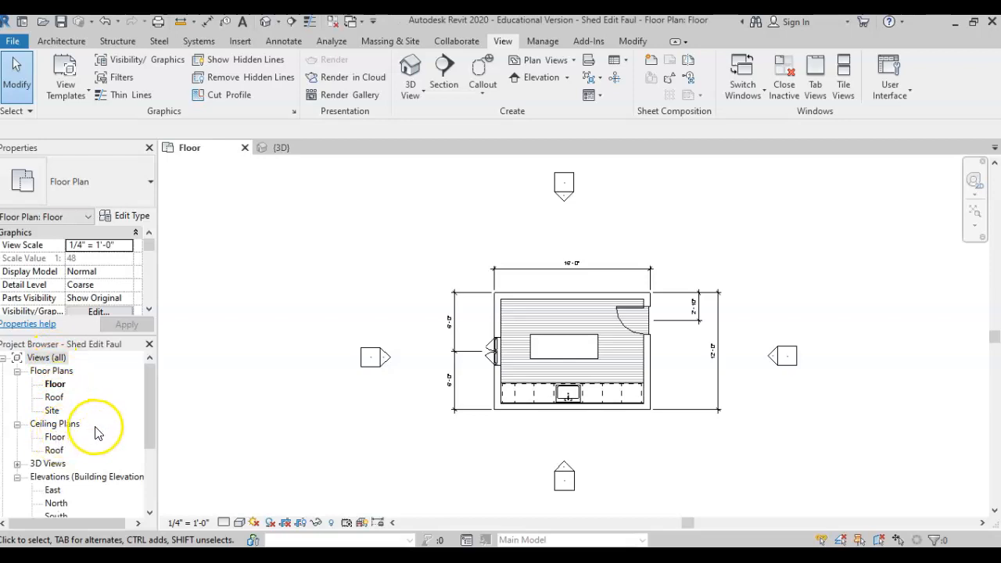
pyautogui.scroll(-5, 70, 446)
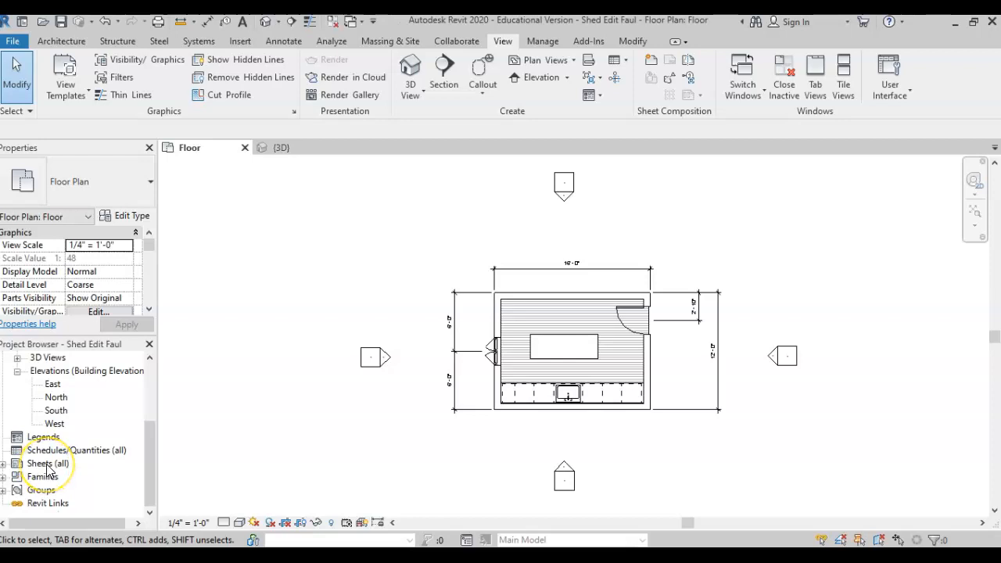
# Choose New Sheet from the Sheets (all) category in the Project Browser.
pyautogui.rightClick(47, 468)
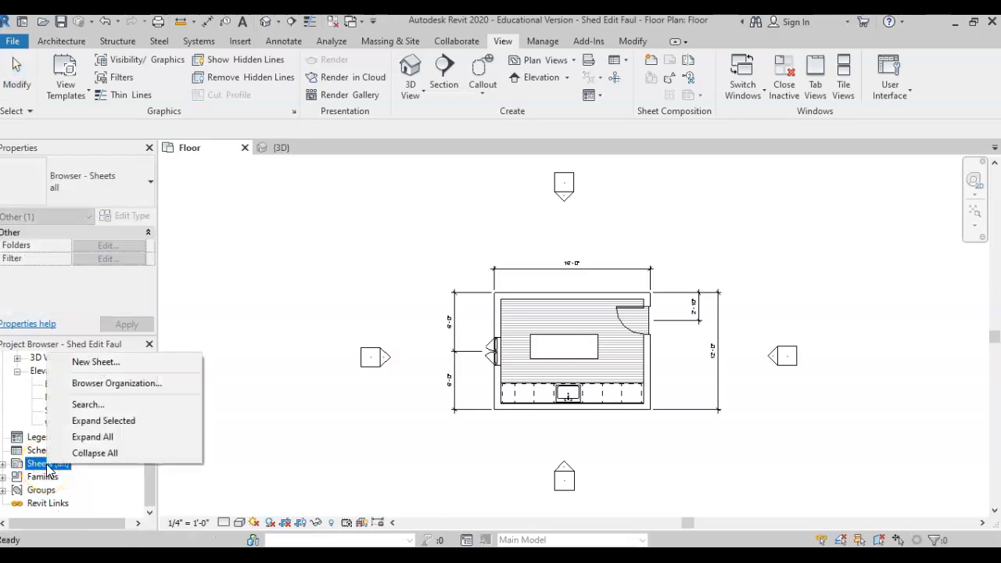
pyautogui.click(86, 363)
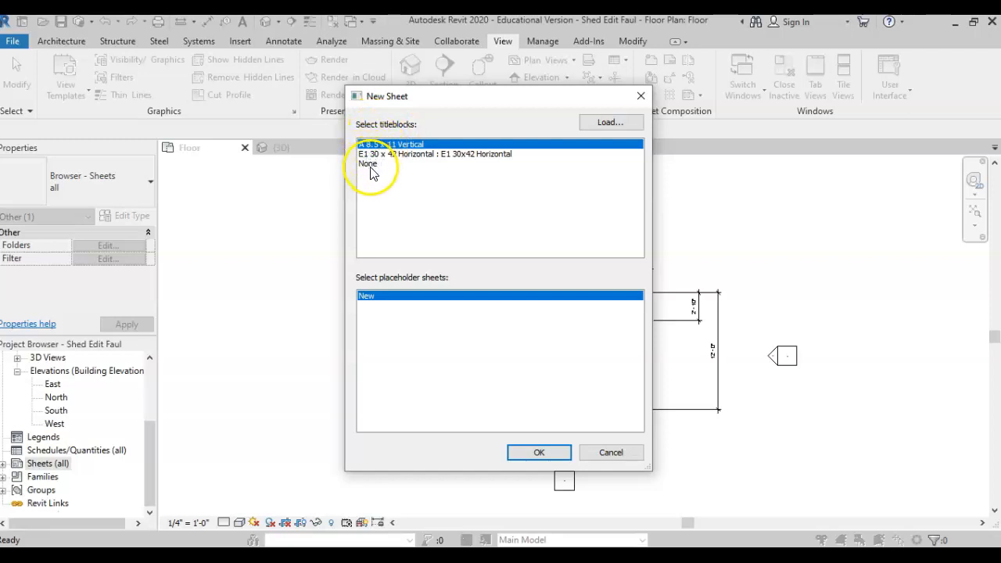
# Load B 11 x 17 Horizontal.rfa from the US Imperial Titleblocks library folder.
pyautogui.click(610, 122)
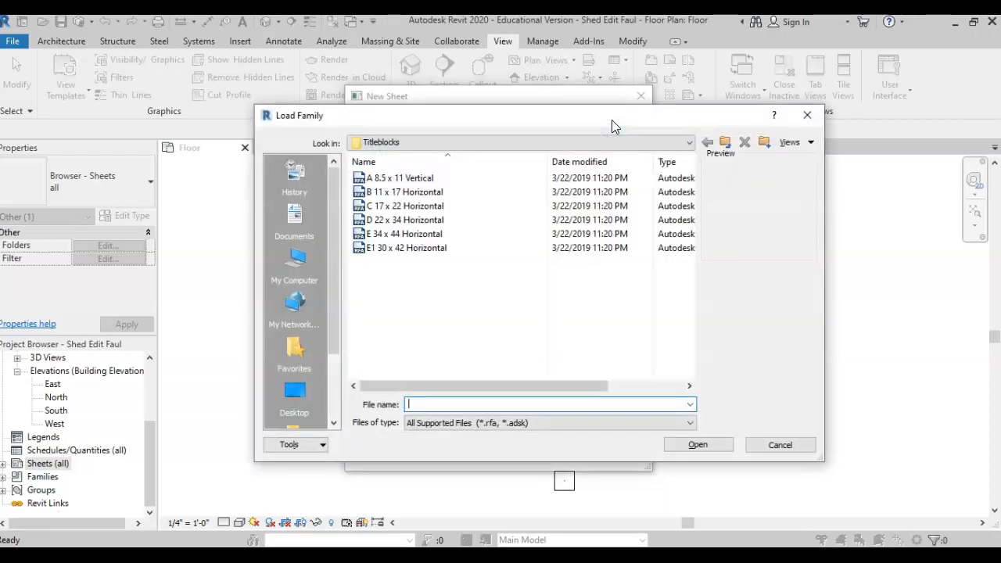
pyautogui.click(393, 143)
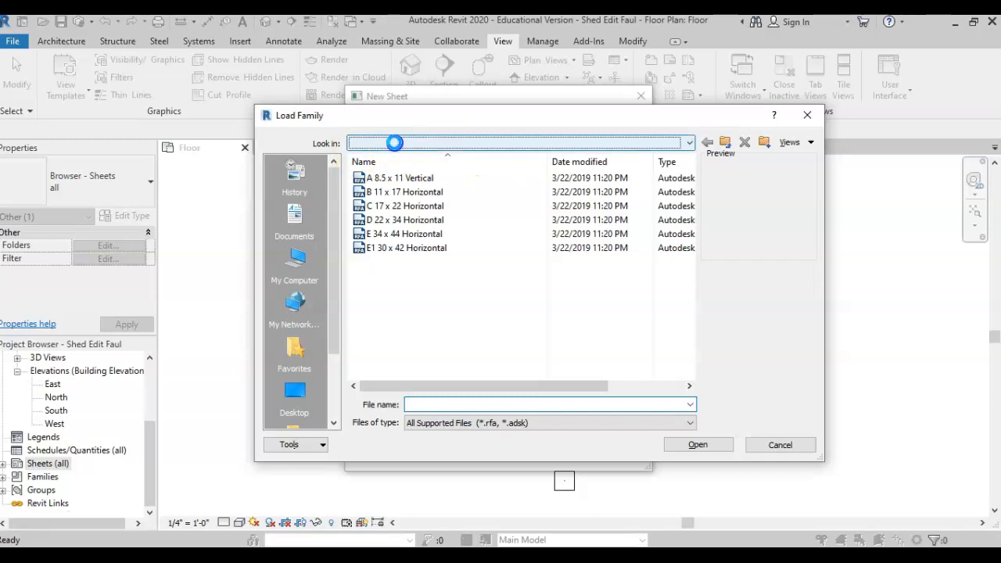
pyautogui.click(469, 240)
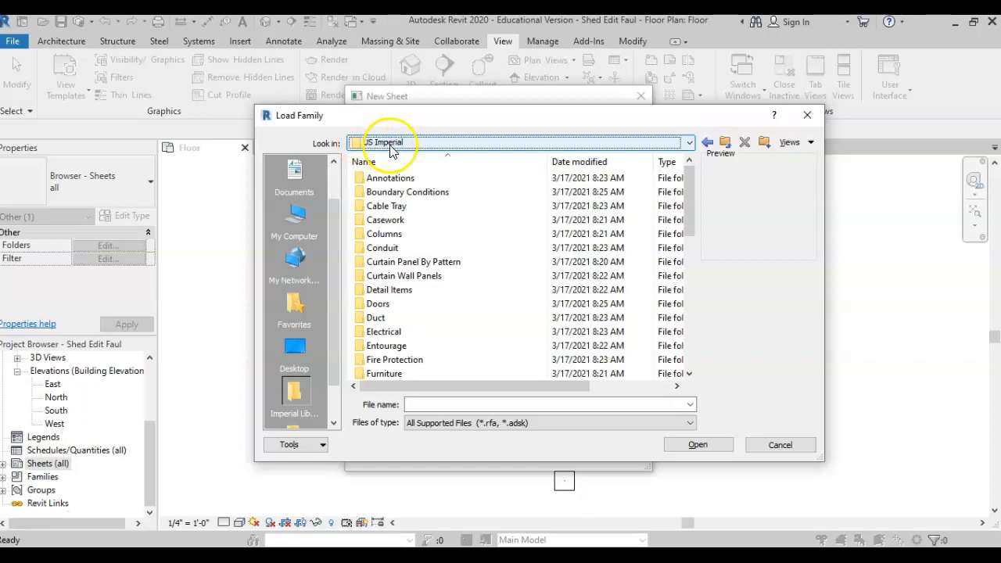
pyautogui.scroll(-10, 473, 272)
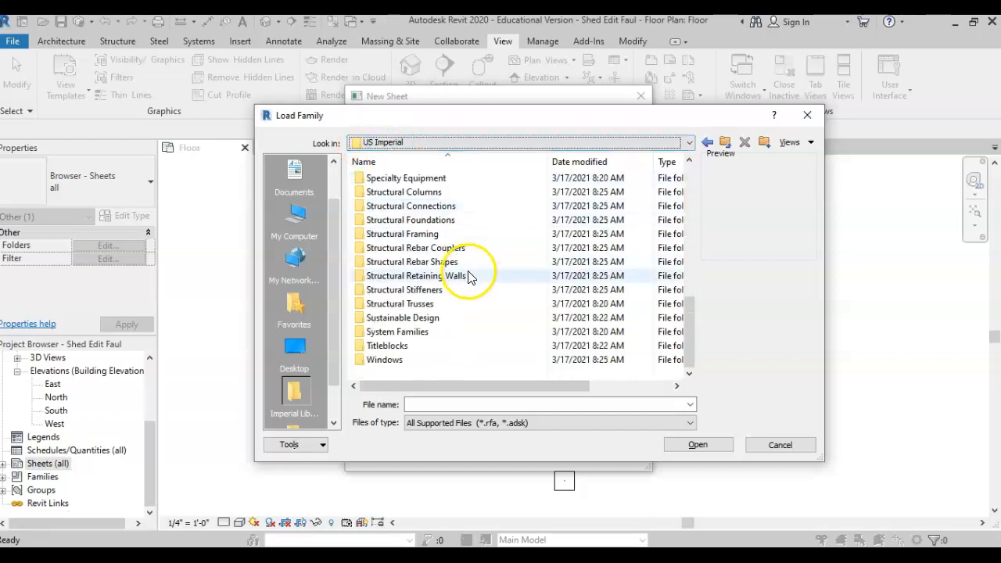
pyautogui.doubleClick(380, 346)
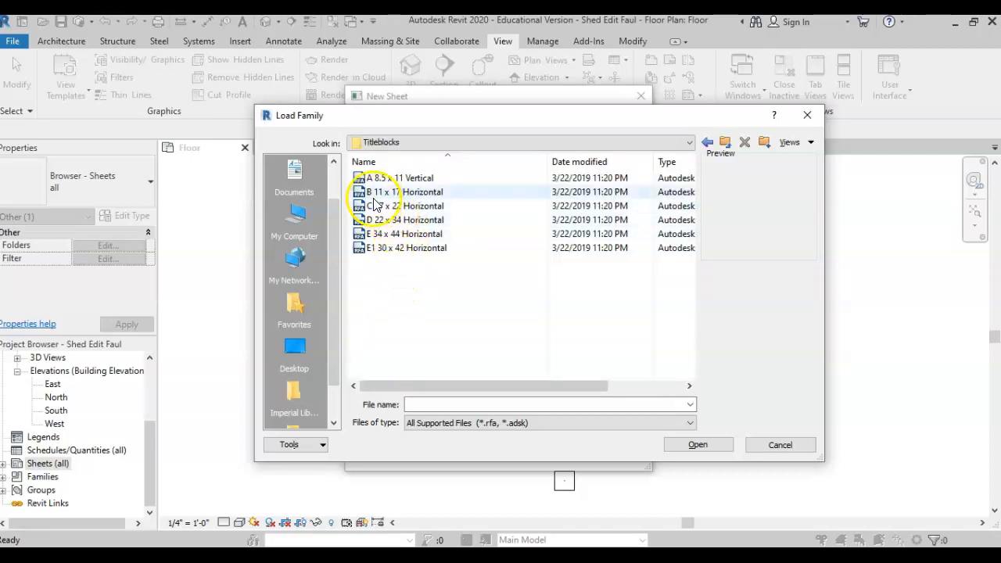
pyautogui.click(420, 193)
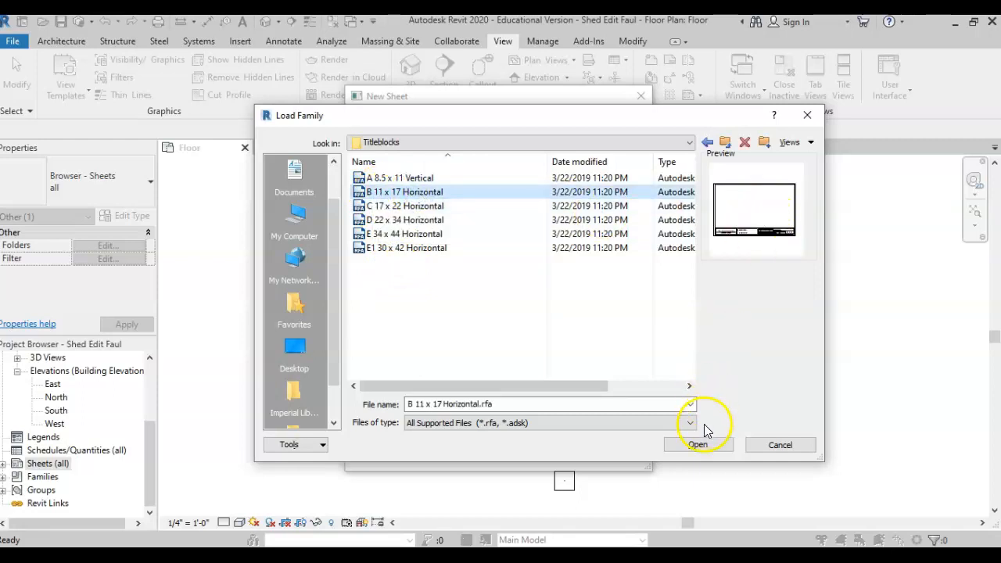
pyautogui.click(696, 445)
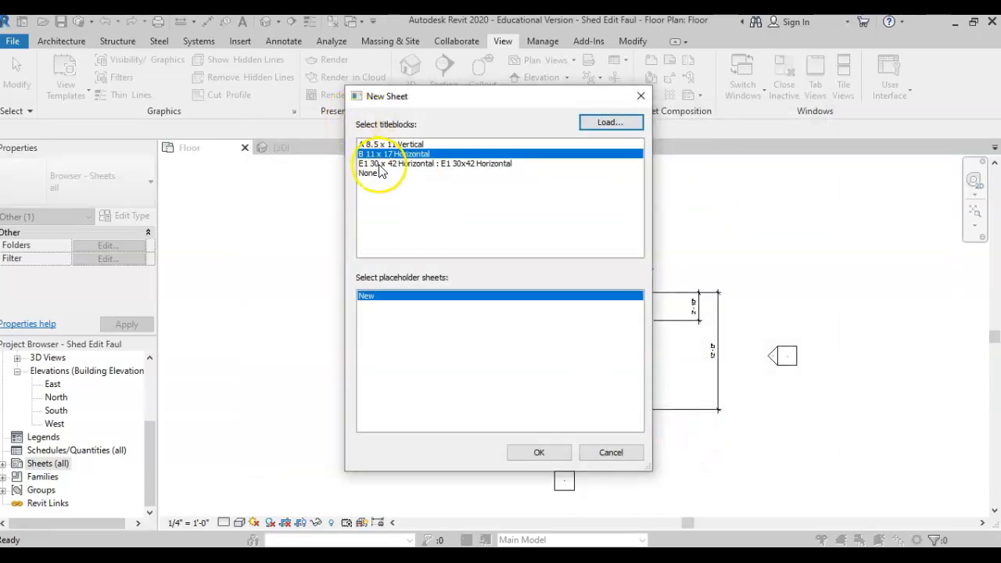
# Confirm the New Sheet dialog with B 11 x 17 Horizontal to create sheet A102.
pyautogui.click(540, 452)
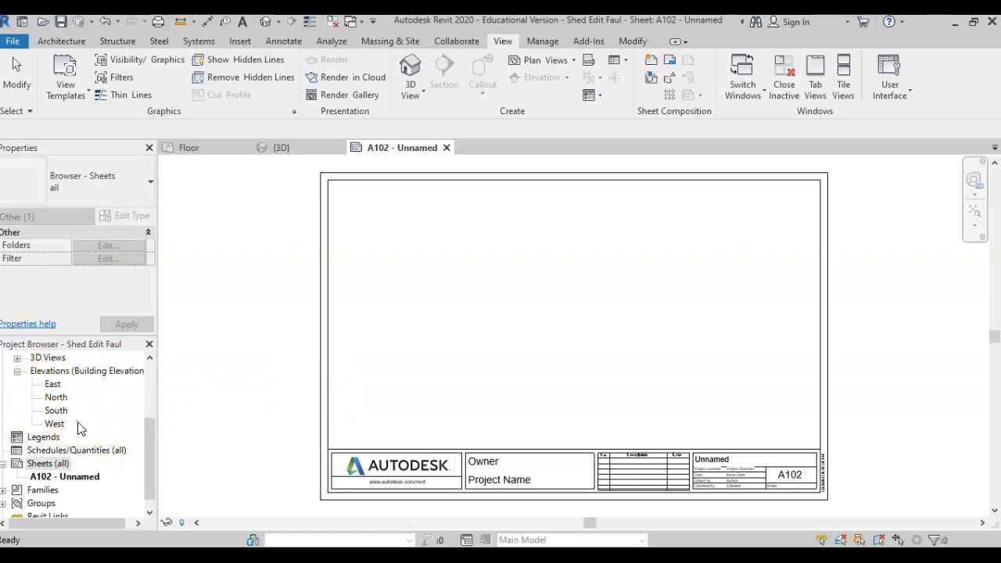
pyautogui.scroll(3, 78, 426)
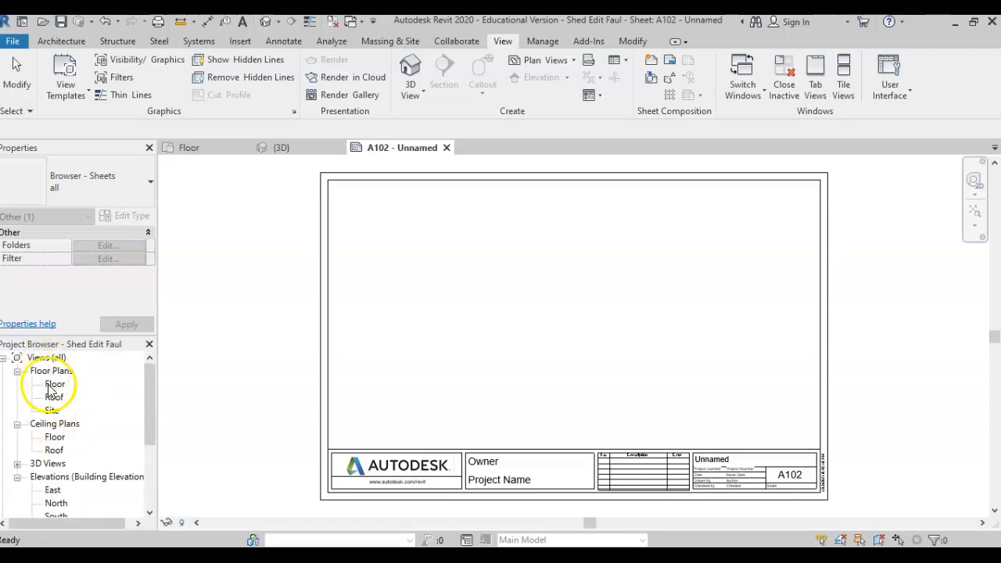
# Drag the Floor plan onto sheet A102 and place it in the upper left at 1/4" = 1'-0".
pyautogui.click(51, 386)
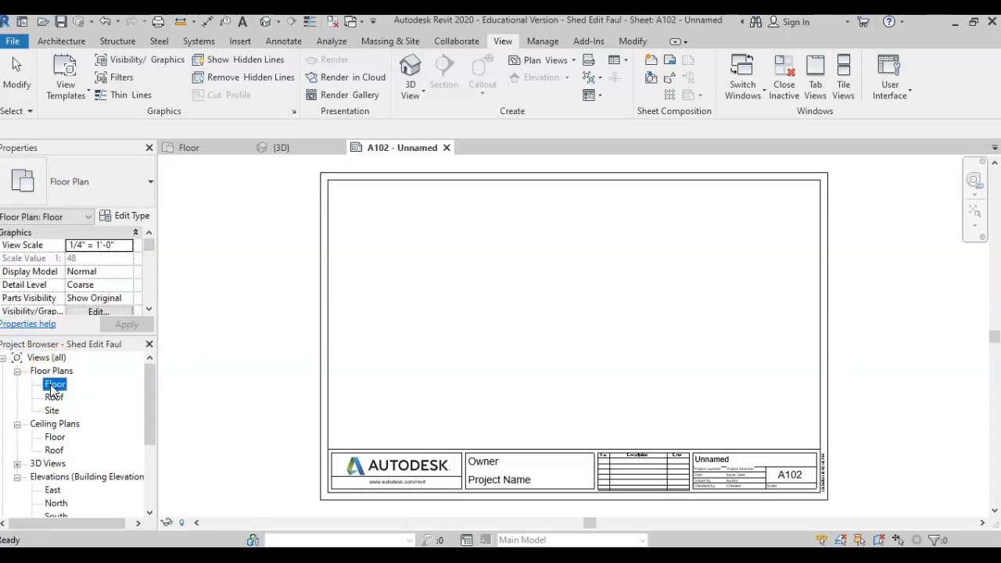
pyautogui.moveTo(84, 390); pyautogui.dragTo(332, 356)
pyautogui.moveTo(431, 333); pyautogui.dragTo(431, 334)
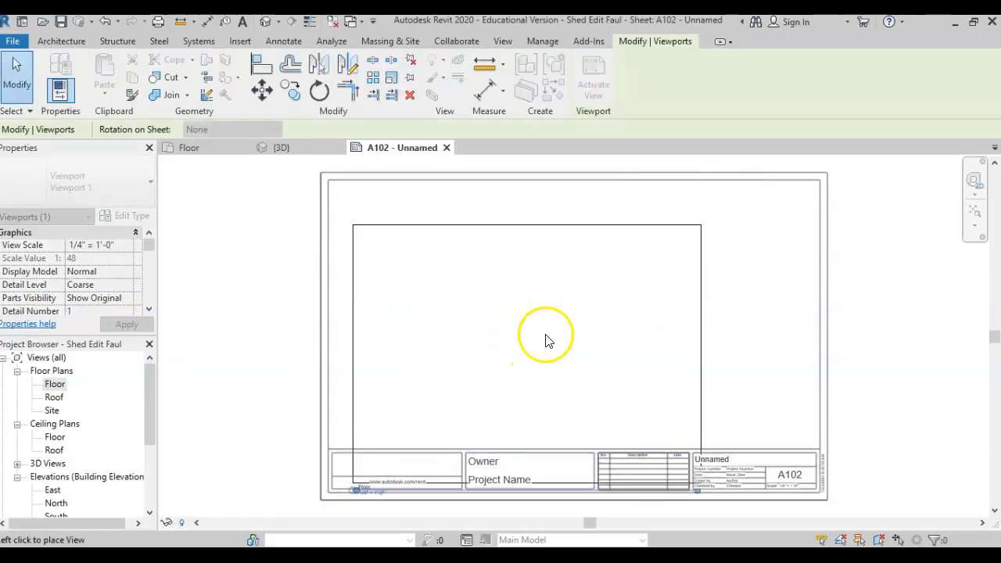
pyautogui.click(514, 315)
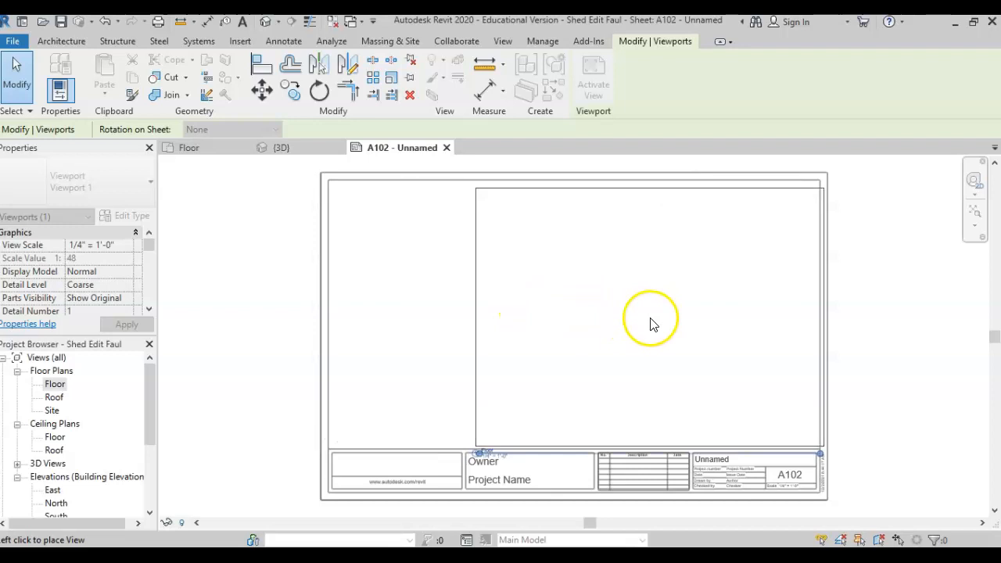
pyautogui.click(510, 312)
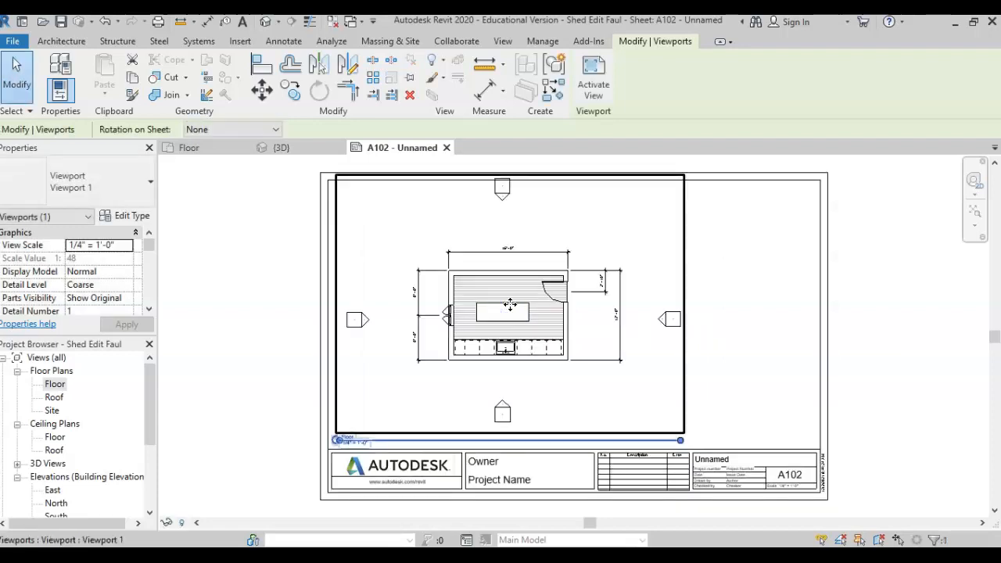
pyautogui.click(234, 284)
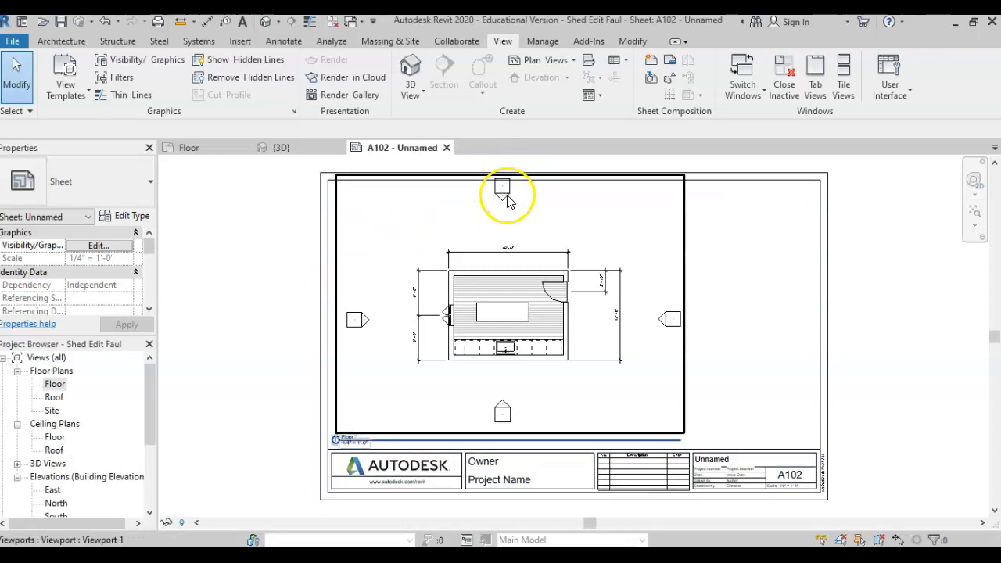
# Drag the north elevation marker toward the shed in the Floor plan, then check sheet A102.
pyautogui.click(191, 148)
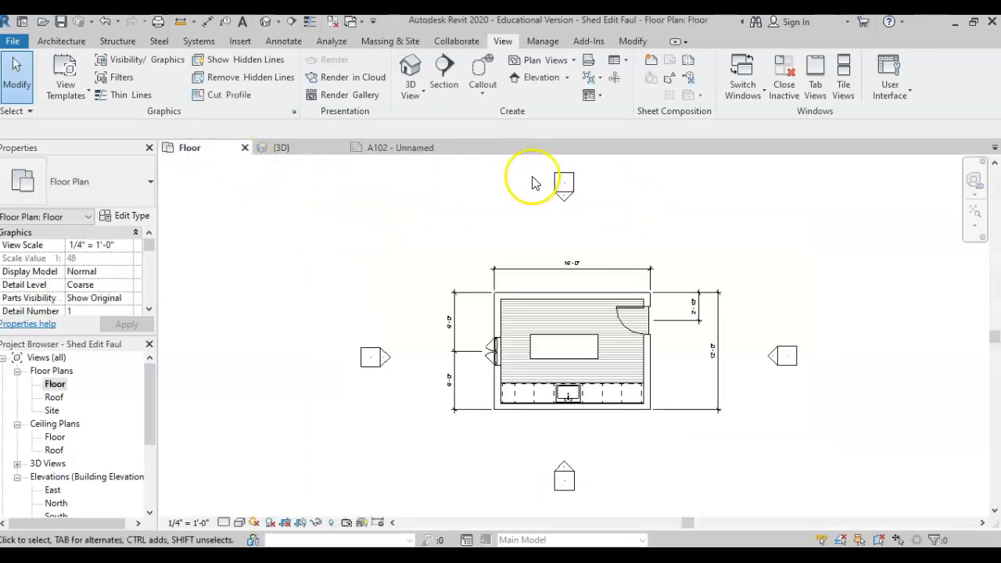
pyautogui.moveTo(534, 172)
pyautogui.mouseDown()
pyautogui.moveTo(584, 217)
pyautogui.moveTo(566, 233)
pyautogui.mouseUp()
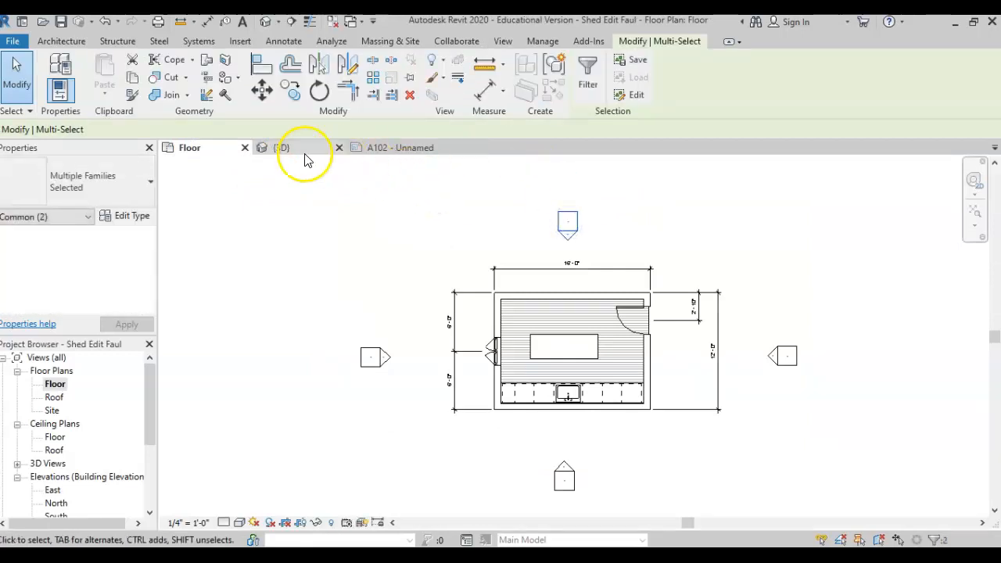
pyautogui.click(366, 154)
pyautogui.click(261, 223)
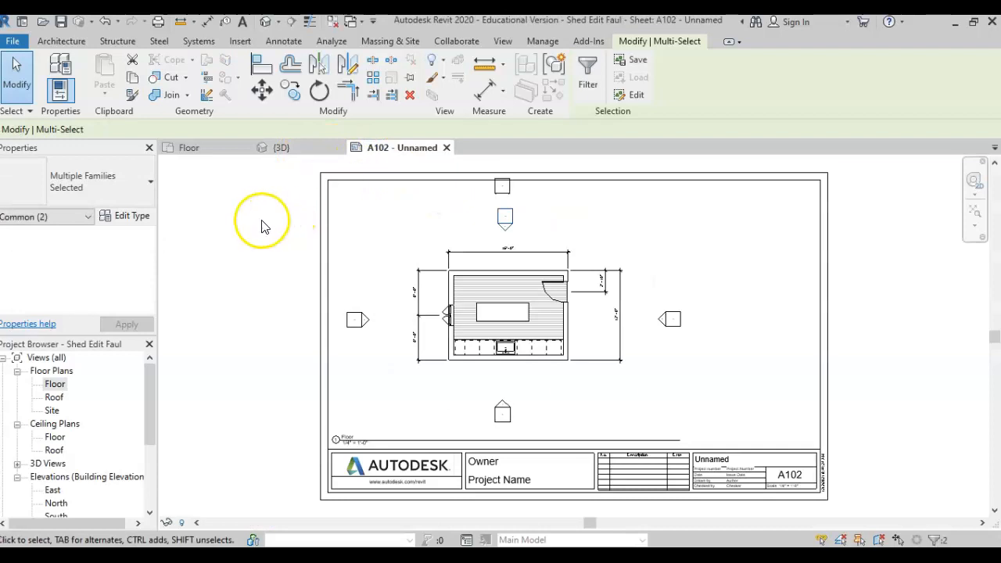
pyautogui.click(505, 191)
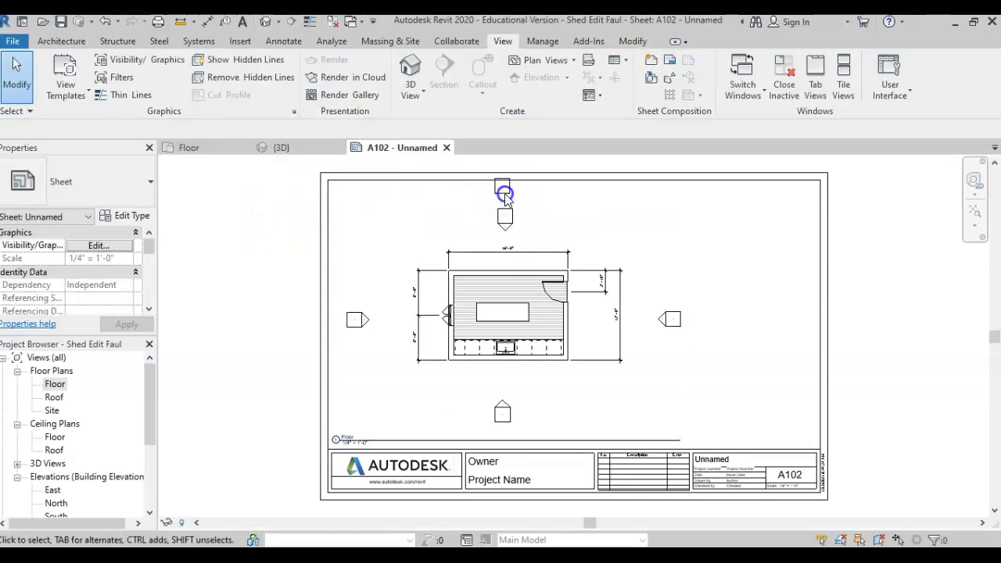
pyautogui.click(285, 149)
pyautogui.click(205, 154)
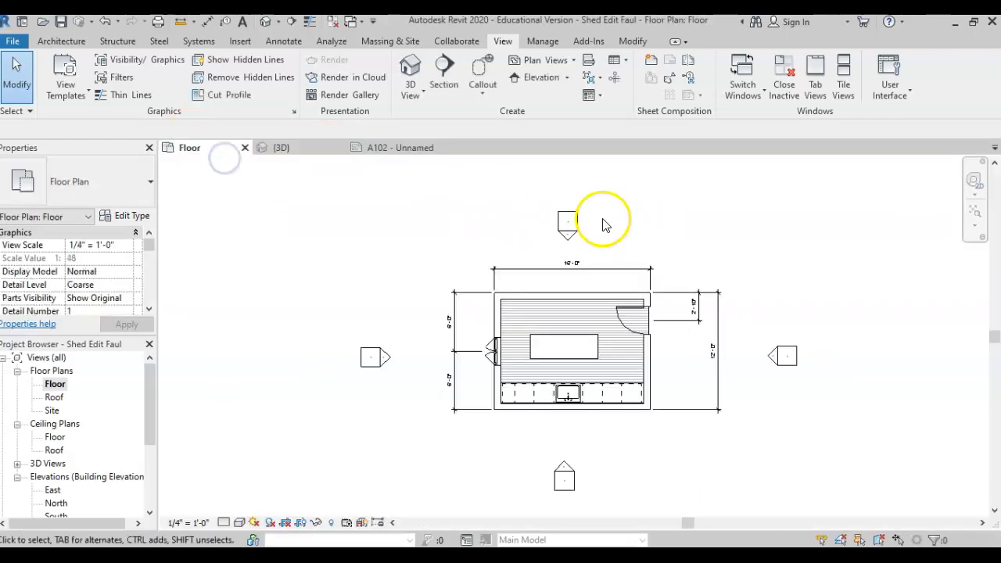
pyautogui.click(405, 152)
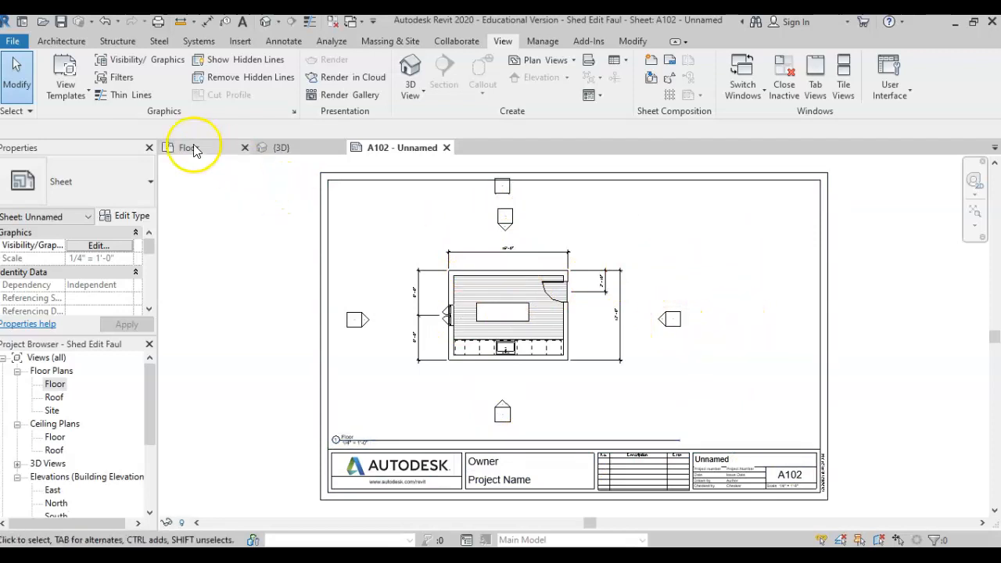
# Hide the east elevation marker in the Floor plan using Hide in View > Elements.
pyautogui.click(173, 149)
pyautogui.moveTo(752, 329)
pyautogui.mouseDown()
pyautogui.moveTo(809, 375)
pyautogui.moveTo(815, 369)
pyautogui.mouseUp()
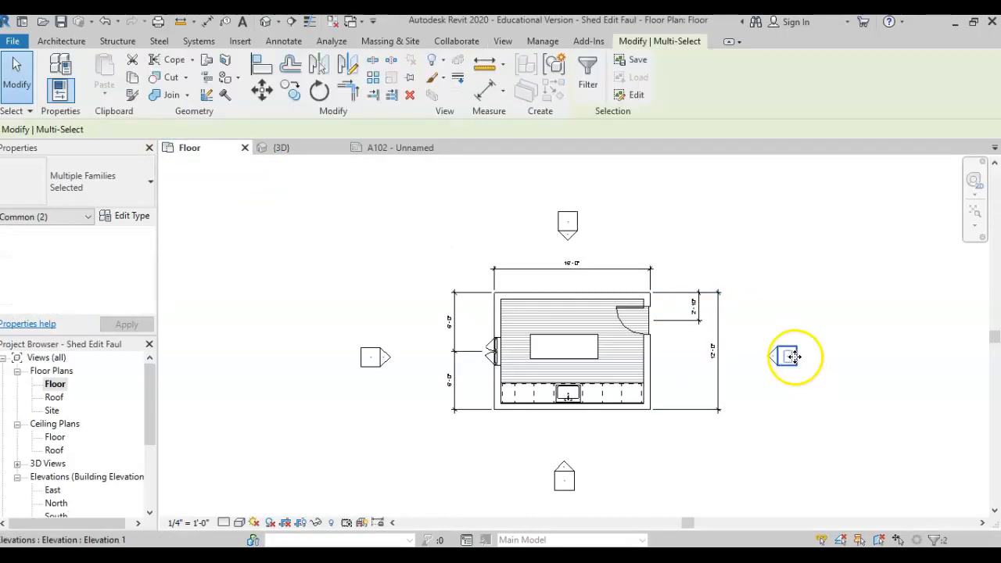
pyautogui.rightClick(790, 357)
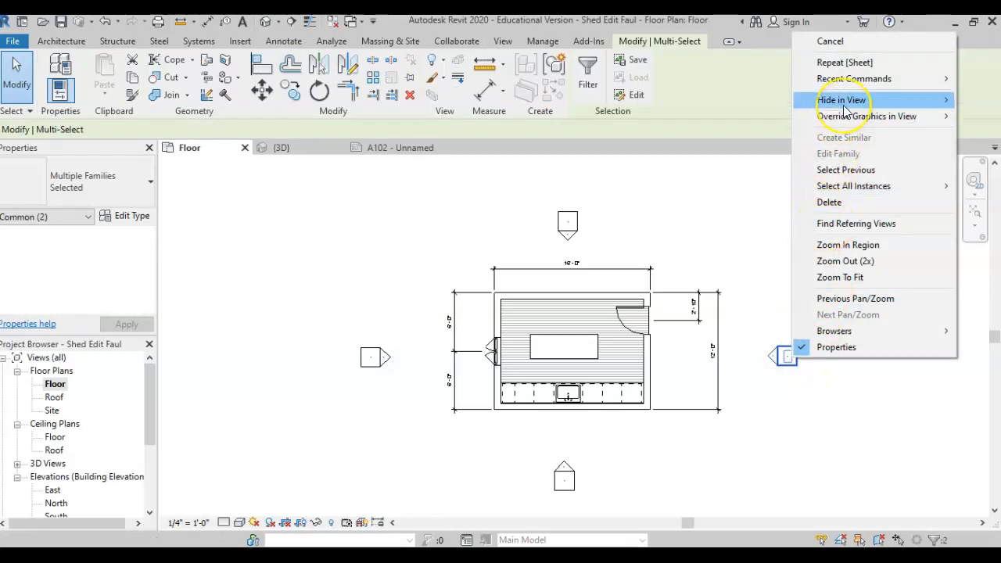
pyautogui.moveTo(845, 110)
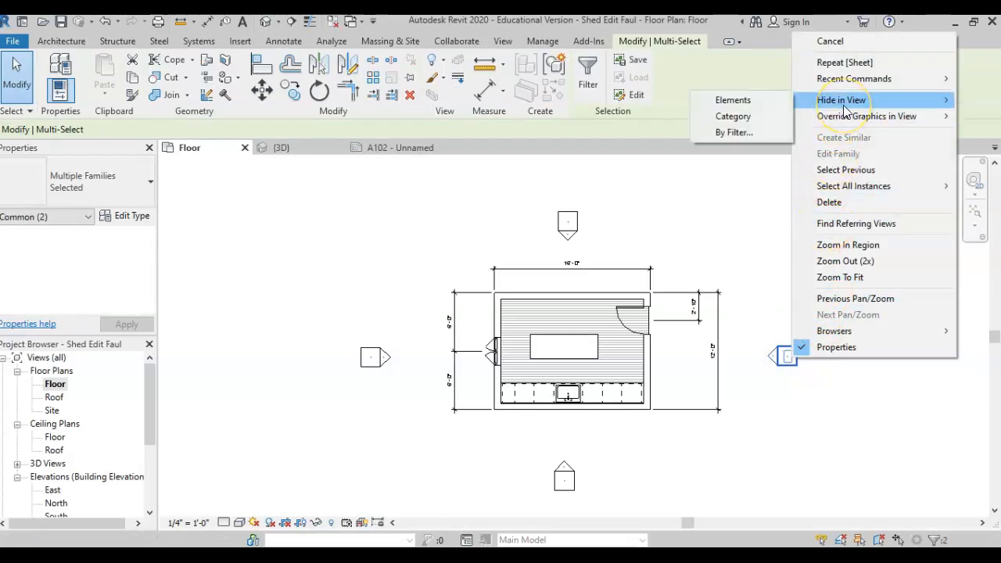
pyautogui.click(744, 102)
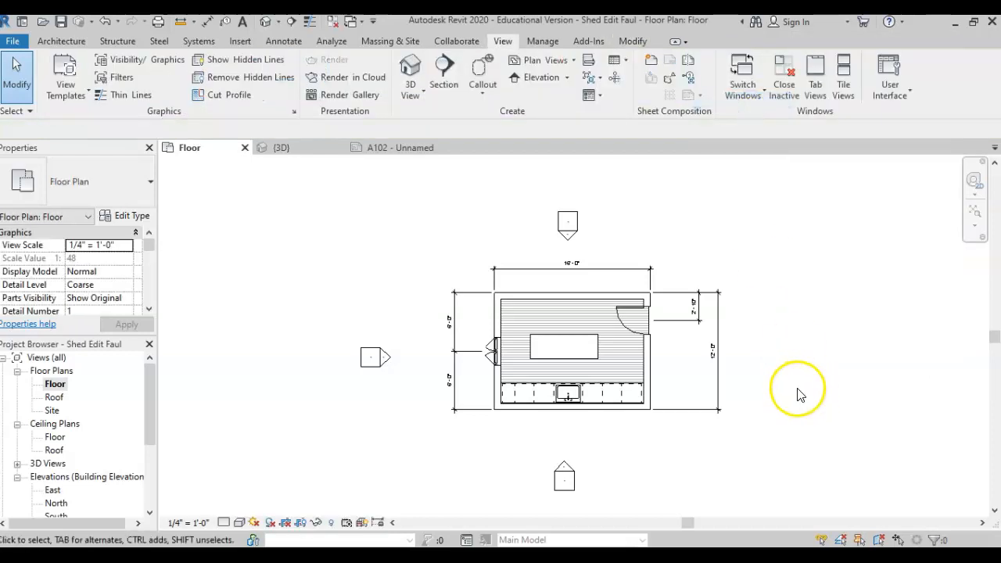
pyautogui.click(371, 150)
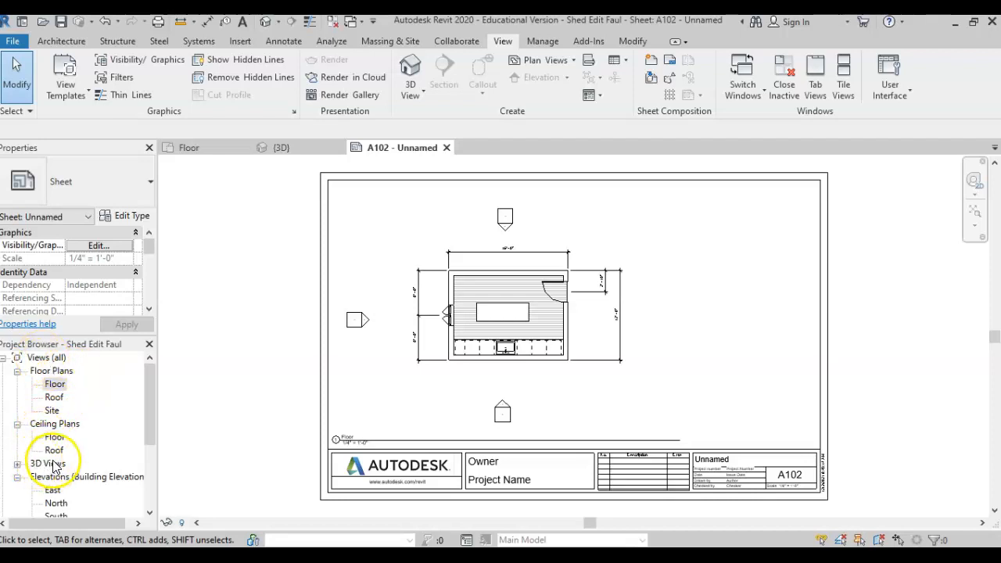
# Drag the {3D} view onto sheet A102 and place it right of the floor plan.
pyautogui.click(17, 464)
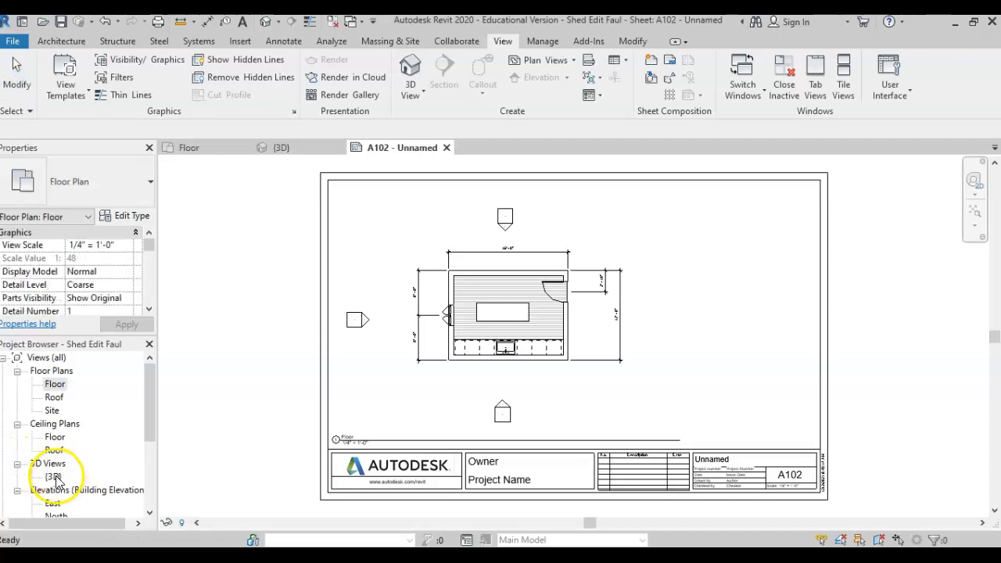
pyautogui.click(55, 477)
pyautogui.click(53, 479)
pyautogui.moveTo(53, 481); pyautogui.dragTo(699, 283)
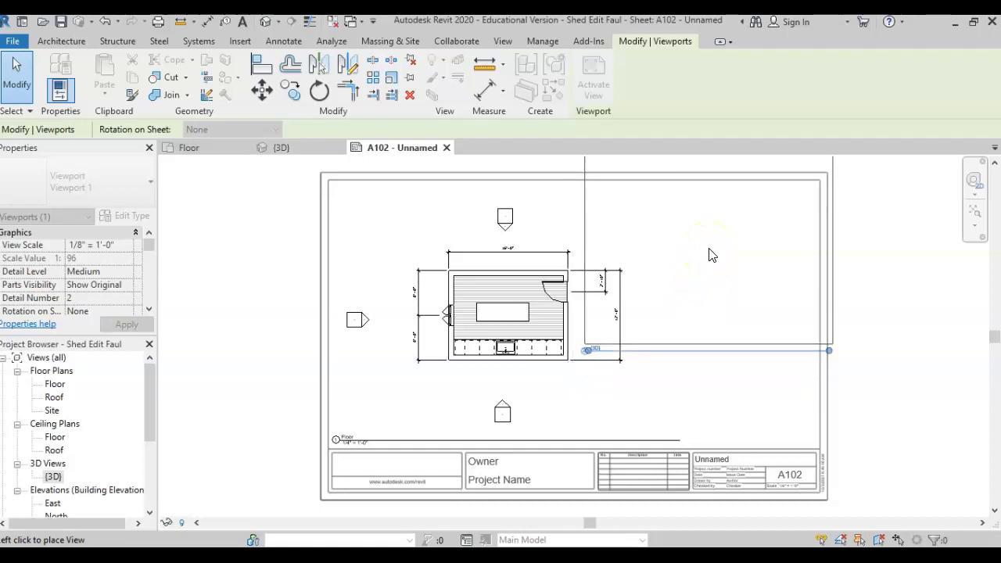
pyautogui.click(698, 288)
pyautogui.click(645, 296)
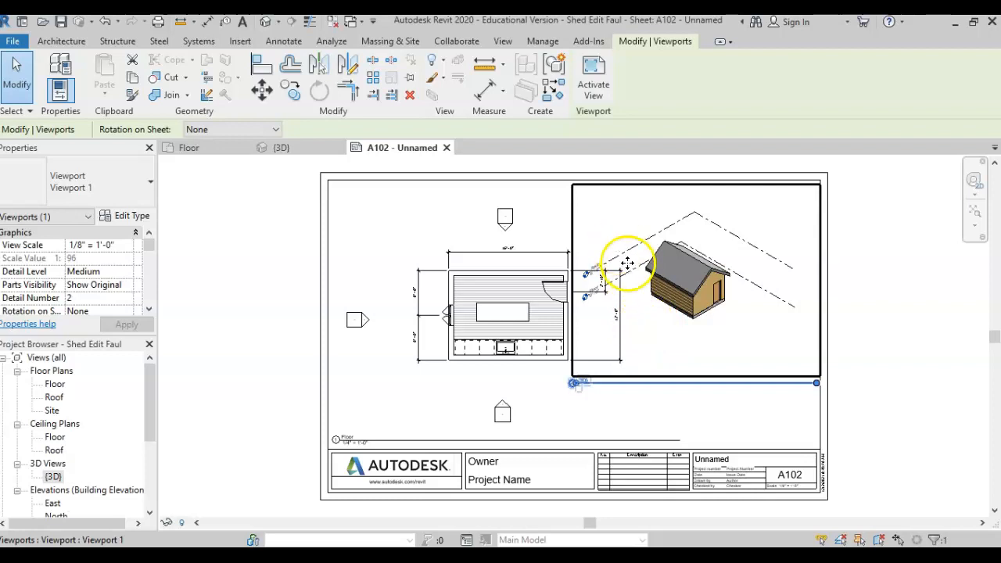
# Hide the Roof level plane in the {3D} view.
pyautogui.click(281, 150)
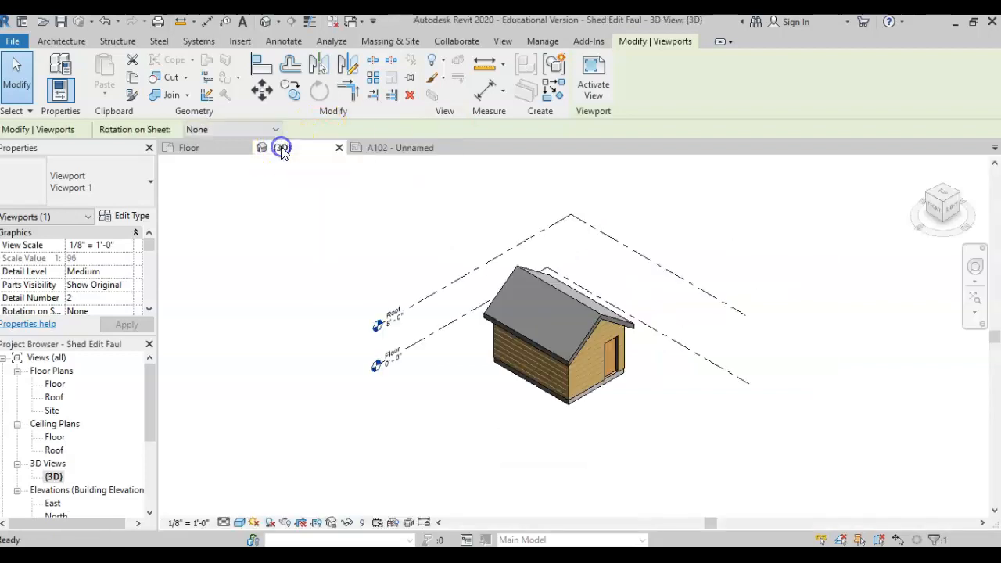
pyautogui.click(448, 291)
pyautogui.rightClick(448, 291)
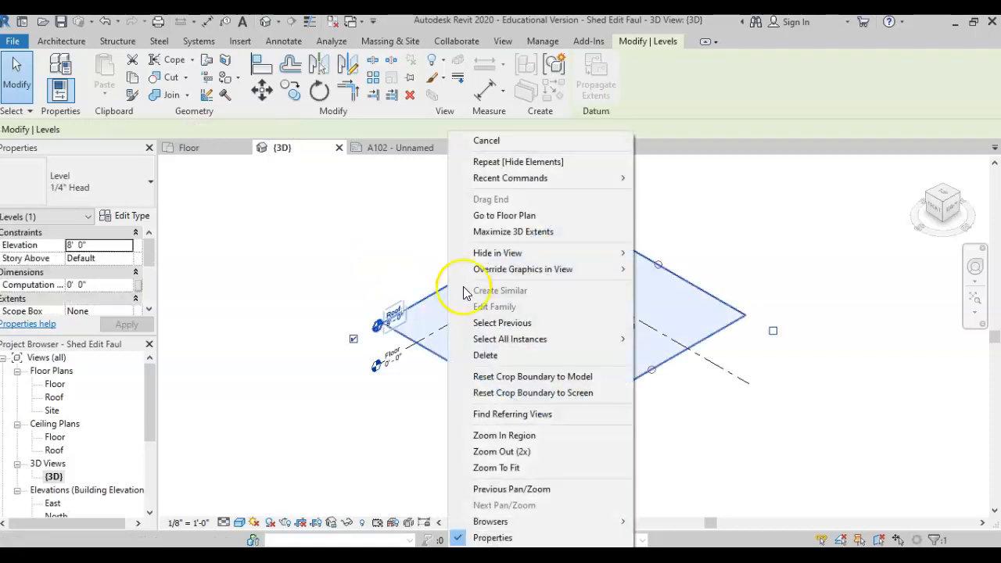
pyautogui.moveTo(594, 263)
pyautogui.click(655, 255)
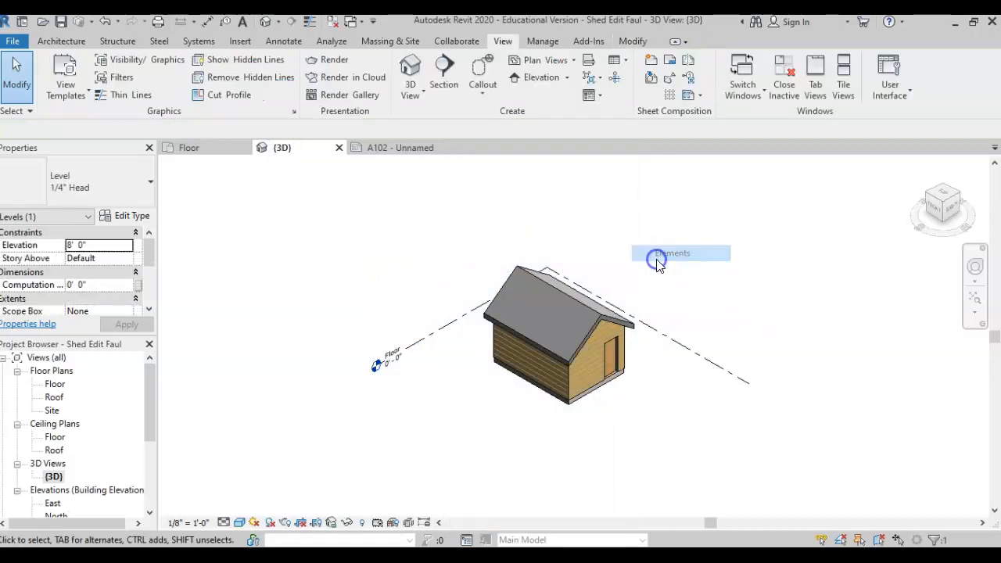
# Hide the Floor level plane in the {3D} view and return to sheet A102.
pyautogui.click(435, 337)
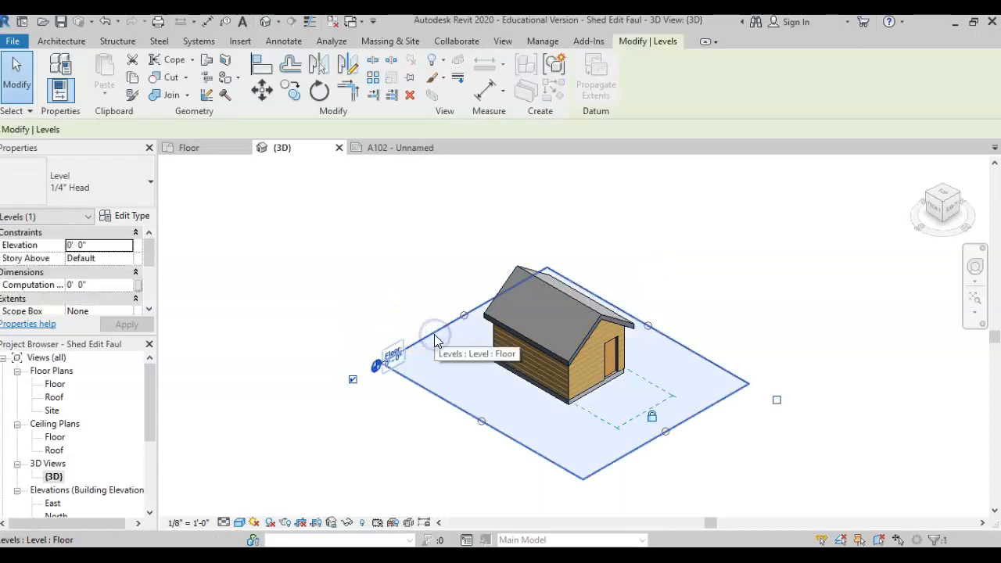
pyautogui.rightClick(436, 341)
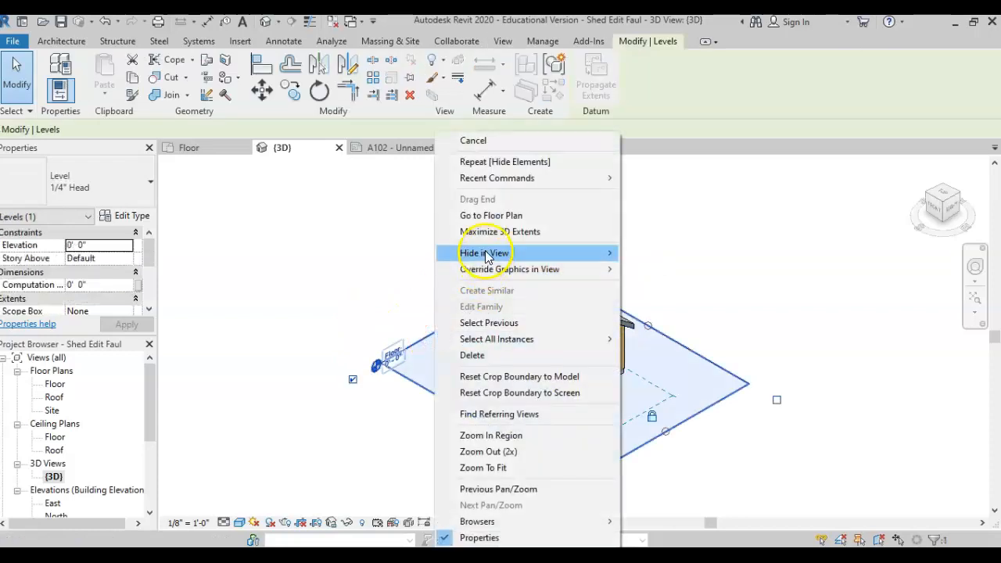
pyautogui.moveTo(485, 256)
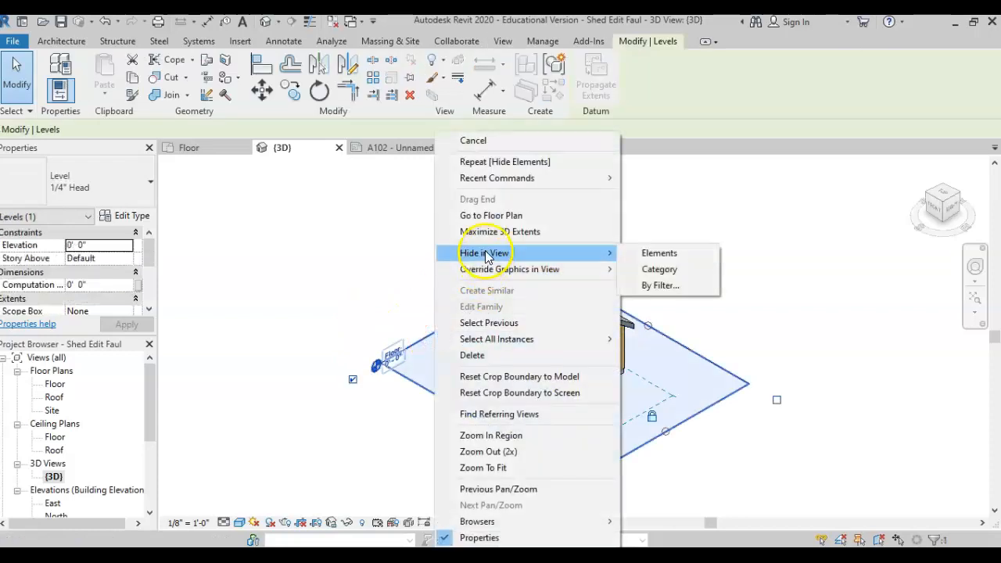
pyautogui.click(623, 255)
pyautogui.click(408, 149)
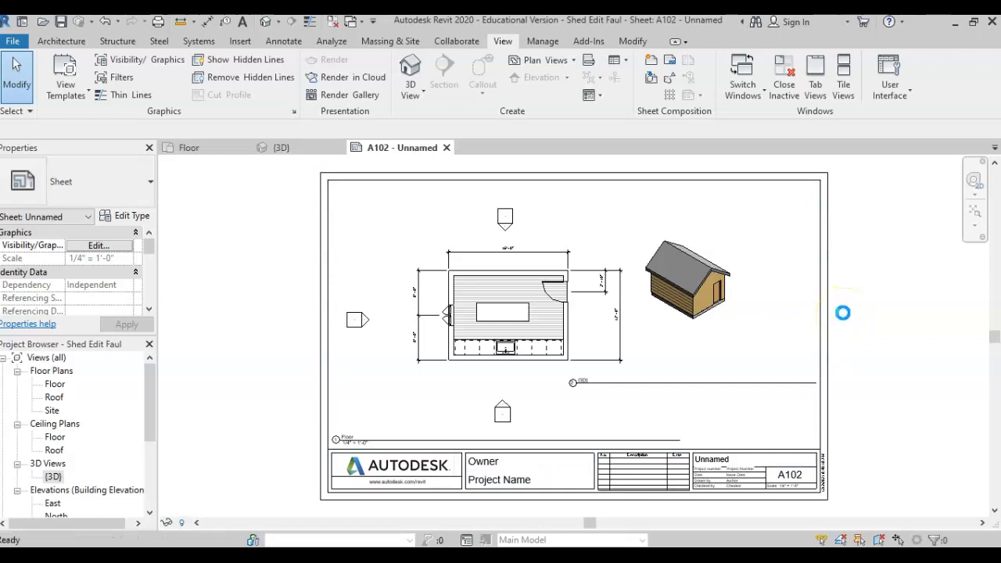
# Save the project and enter the owner's name in the title block's Owner field.
pyautogui.hotkey('ctrl', 's')
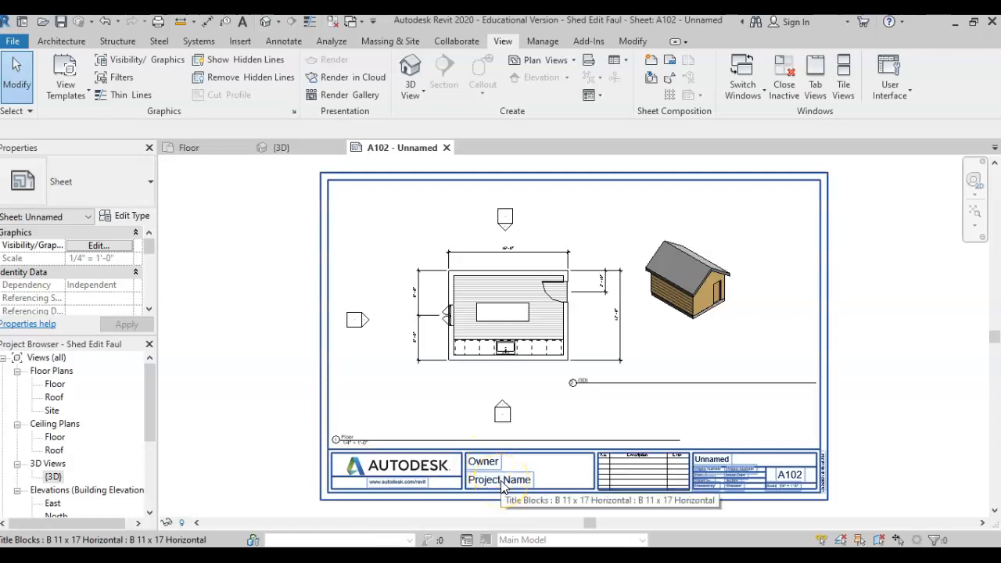
pyautogui.click(480, 462)
pyautogui.click(486, 462)
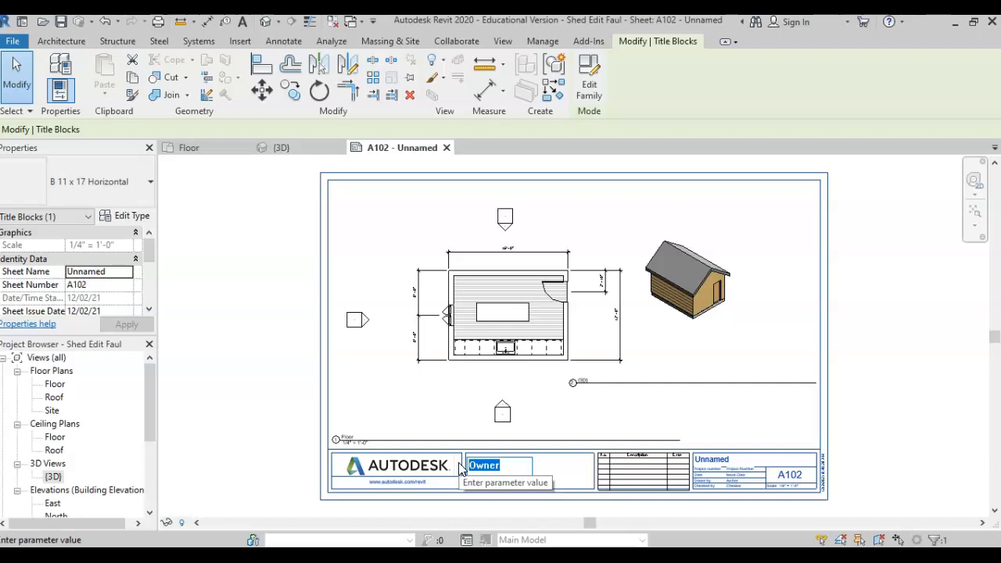
pyautogui.click(515, 484)
# Replace the title block's project name placeholder with 'Shed Edit'.
pyautogui.click(515, 483)
pyautogui.click(514, 478)
pyautogui.moveTo(535, 479); pyautogui.dragTo(478, 475)
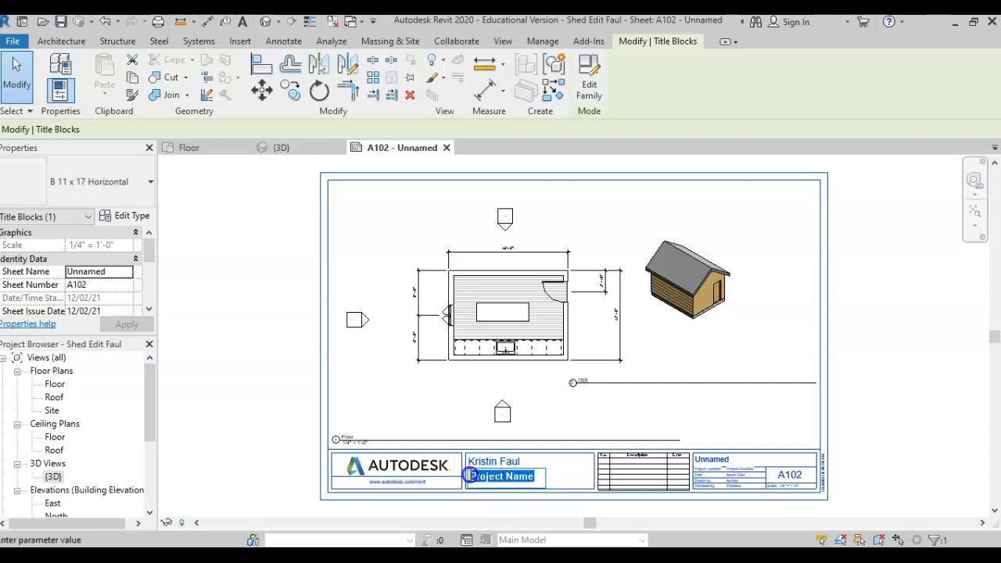
pyautogui.write('Shed Edit')
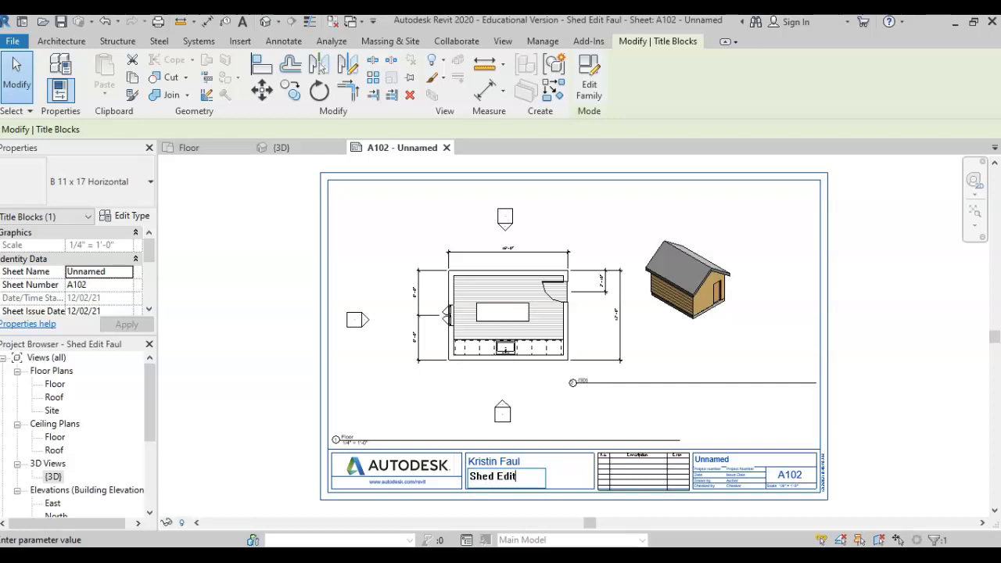
pyautogui.click(709, 466)
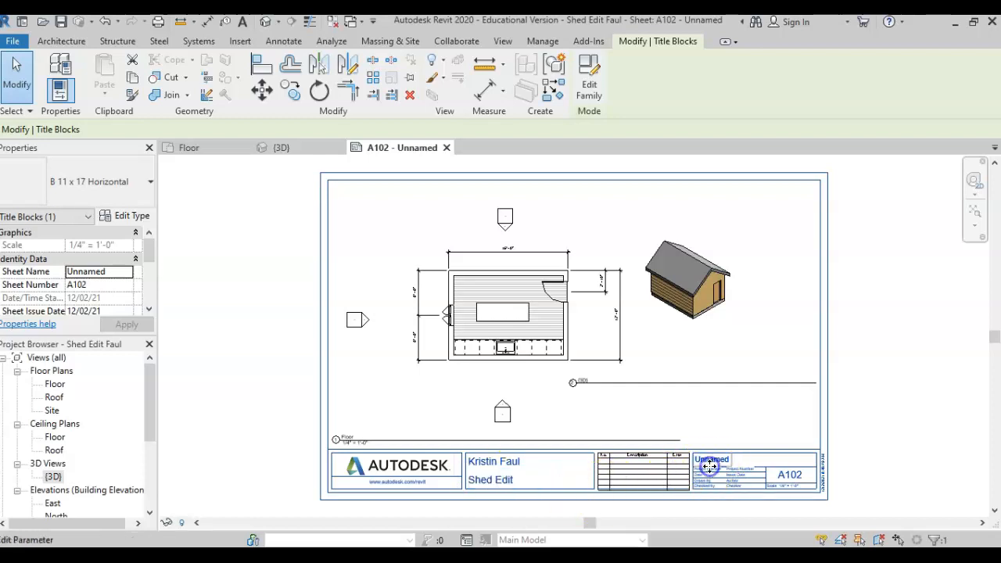
# Enter the title block's issue date 12/2/21 and the checker's name.
pyautogui.scroll(4, 756, 476)
pyautogui.scroll(2, 752, 483)
pyautogui.moveTo(797, 491); pyautogui.dragTo(768, 438, button='middle')
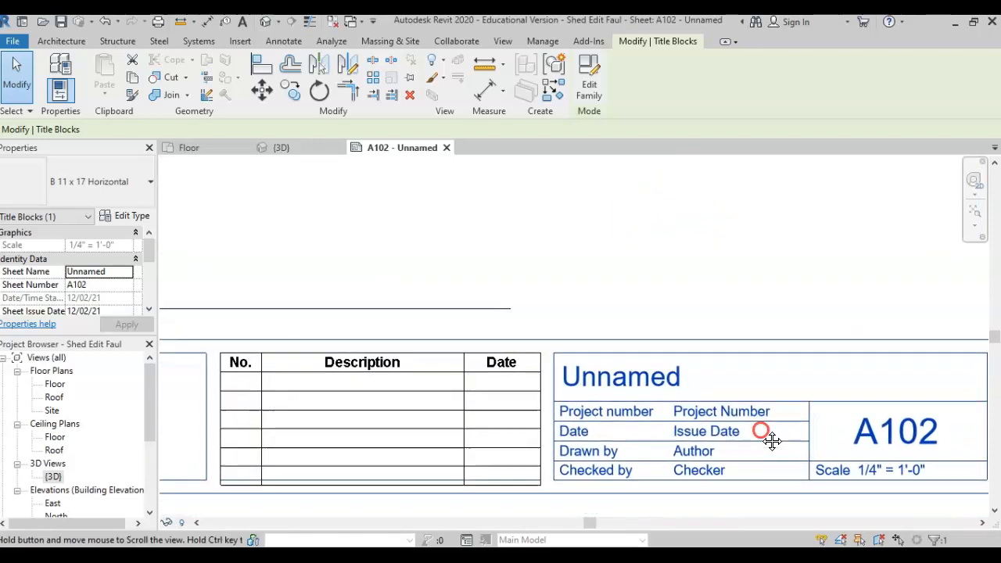
pyautogui.click(705, 434)
pyautogui.write('1')
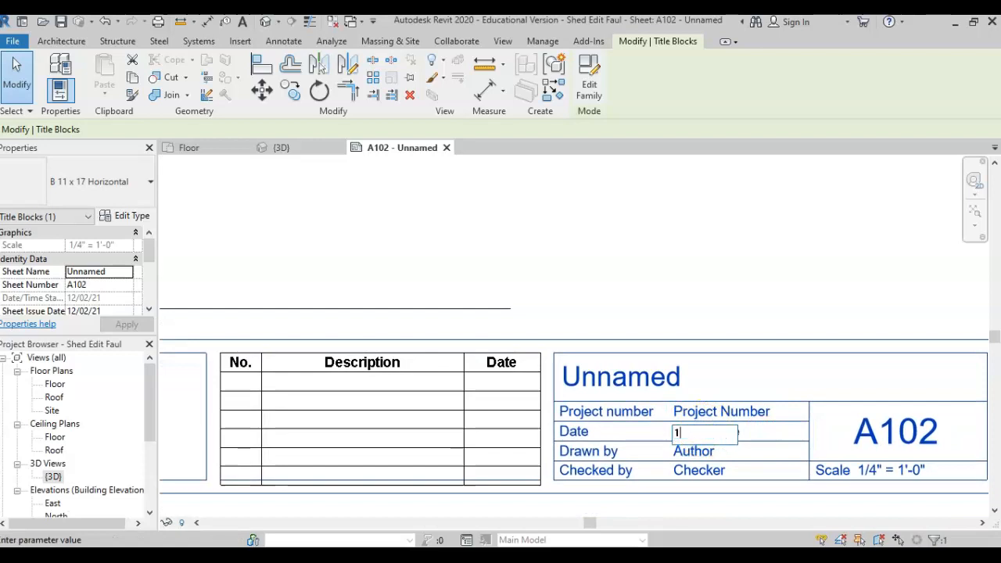
pyautogui.write('2/2/21')
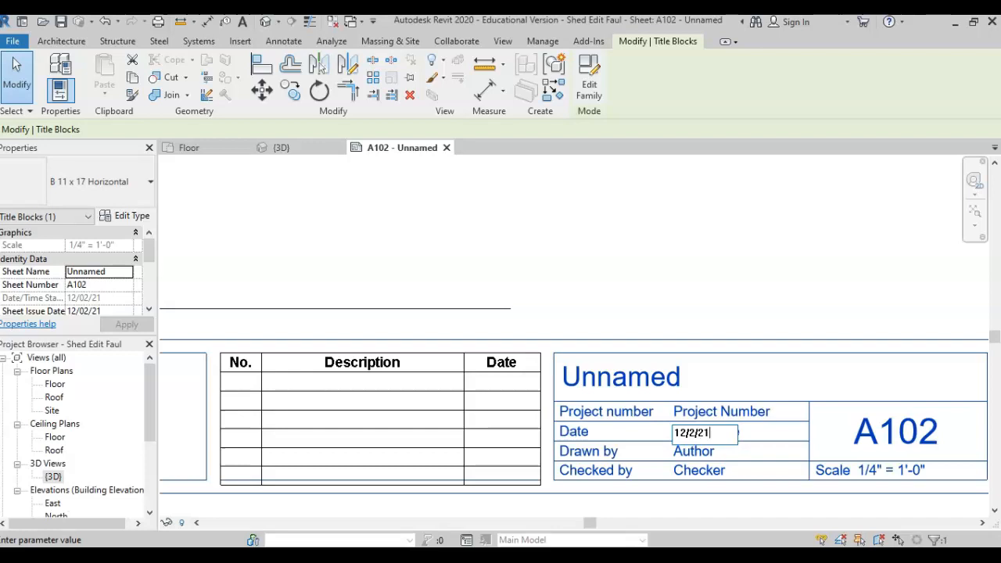
pyautogui.click(692, 455)
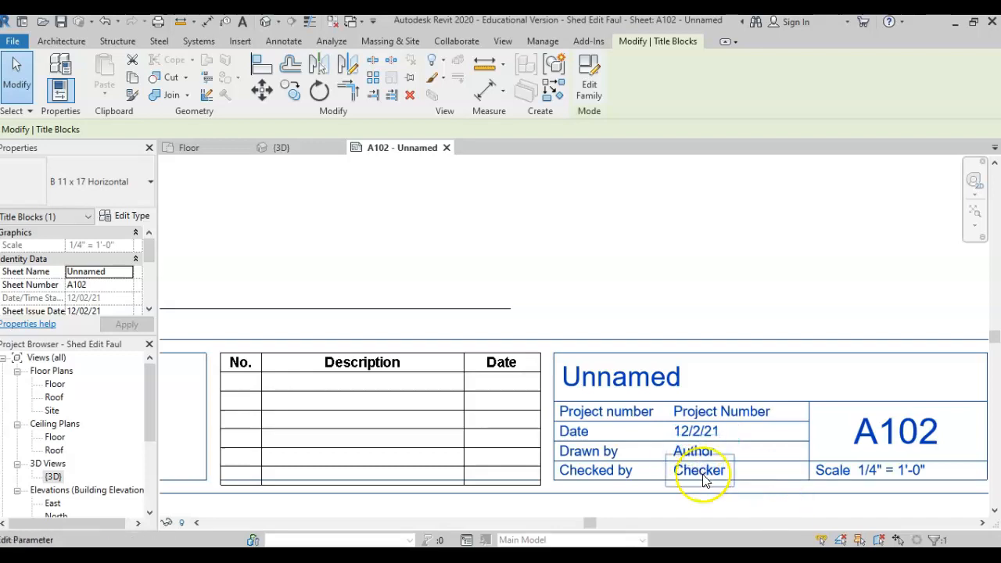
pyautogui.click(600, 478)
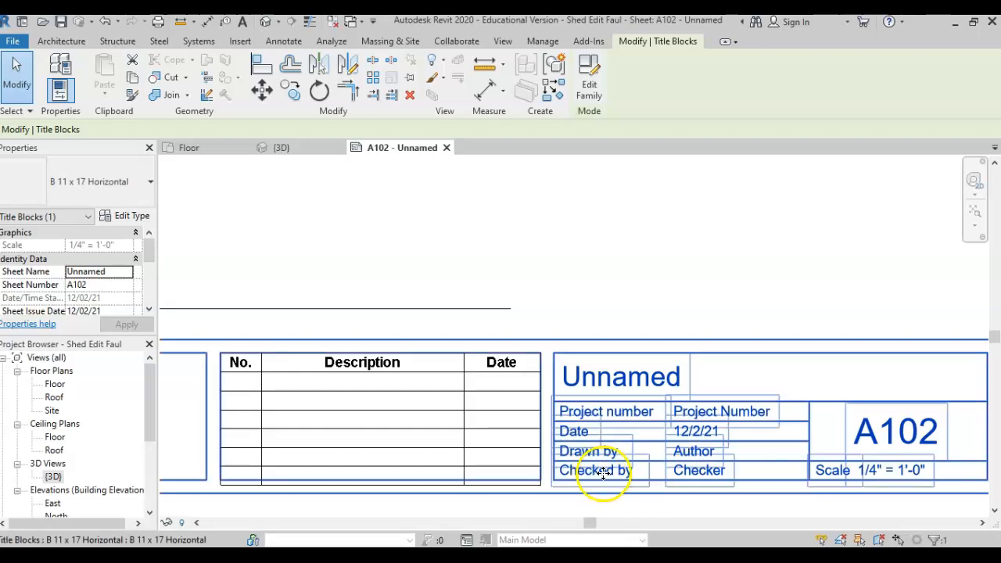
pyautogui.click(702, 478)
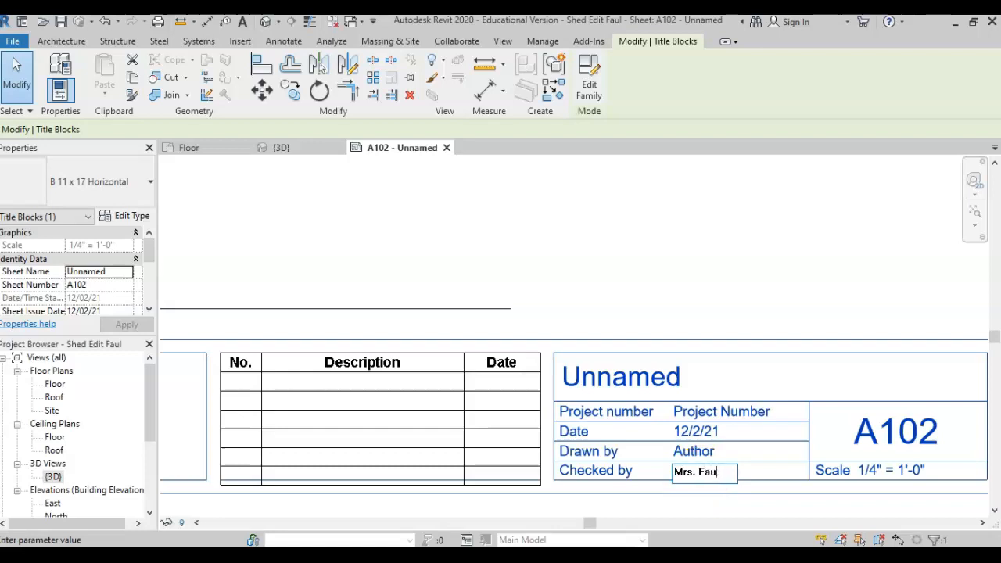
pyautogui.click(724, 412)
# Set the project number to 1 and rename the sheet to 'Floor Plan & 3D View'.
pyautogui.click(725, 411)
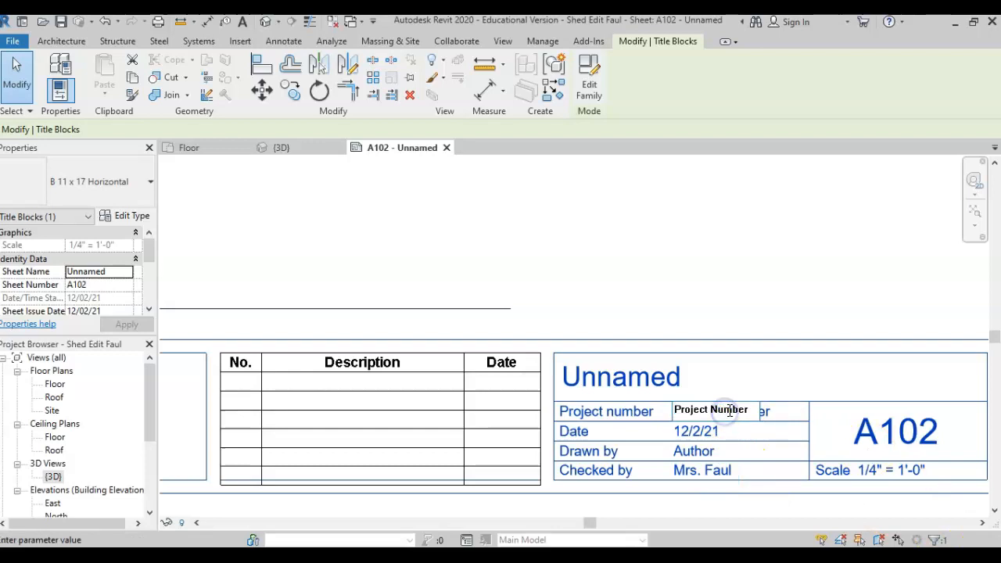
pyautogui.moveTo(743, 398); pyautogui.dragTo(671, 403)
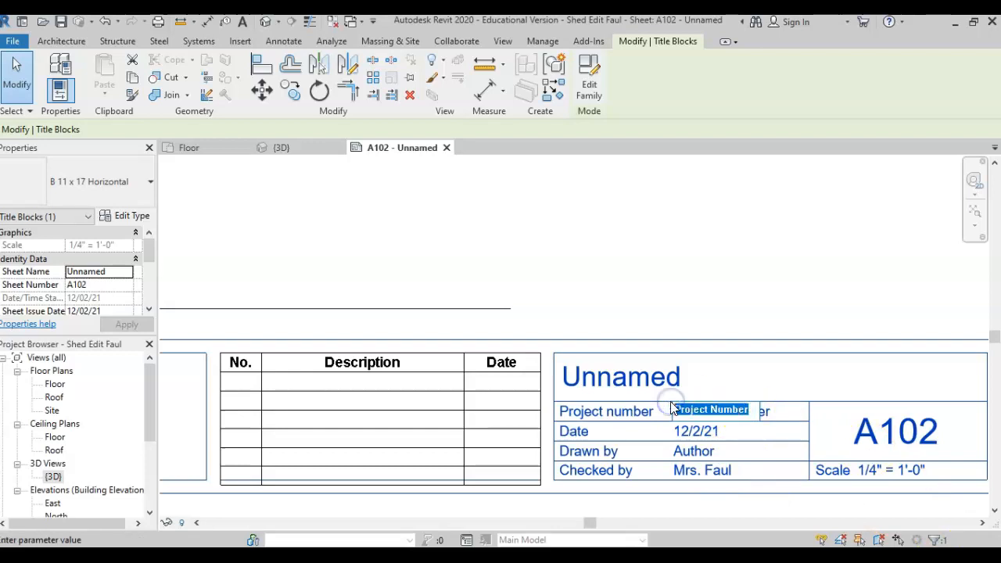
pyautogui.write('1')
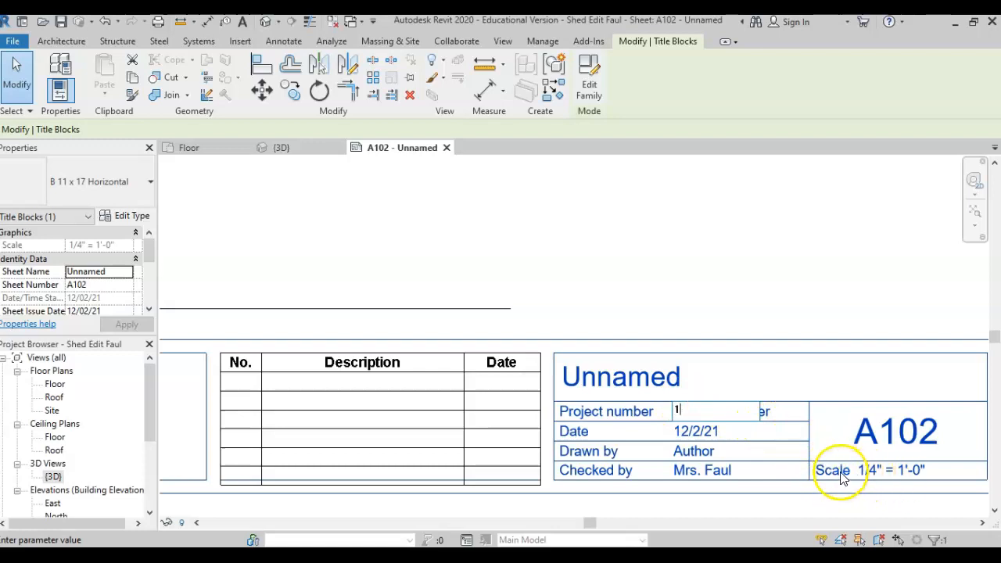
pyautogui.click(648, 381)
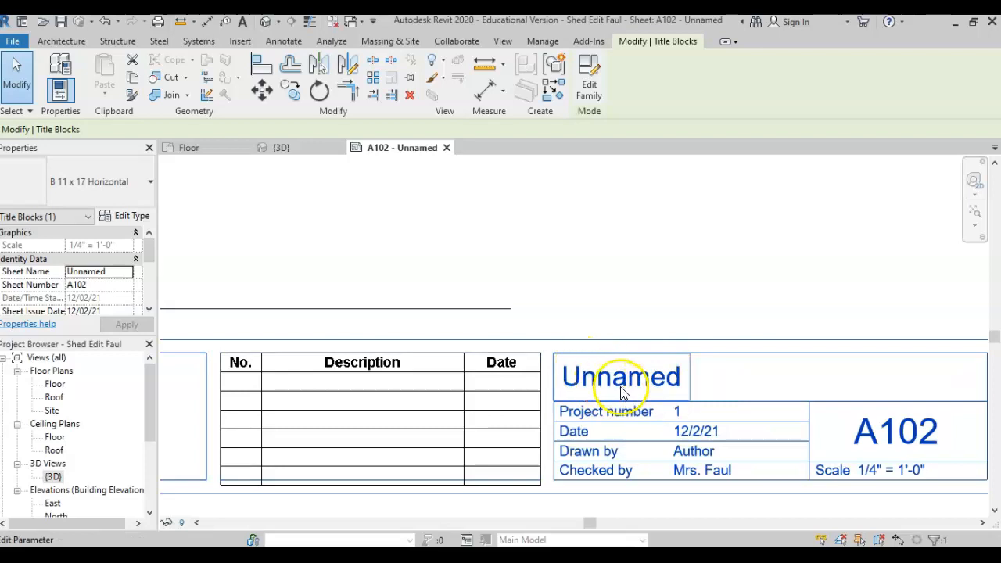
pyautogui.click(598, 384)
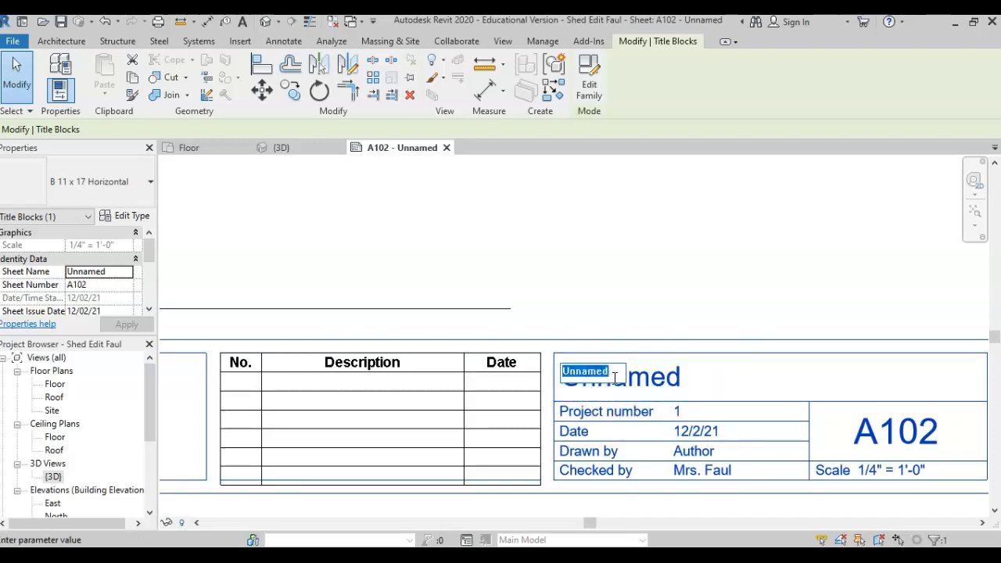
pyautogui.write('Flo')
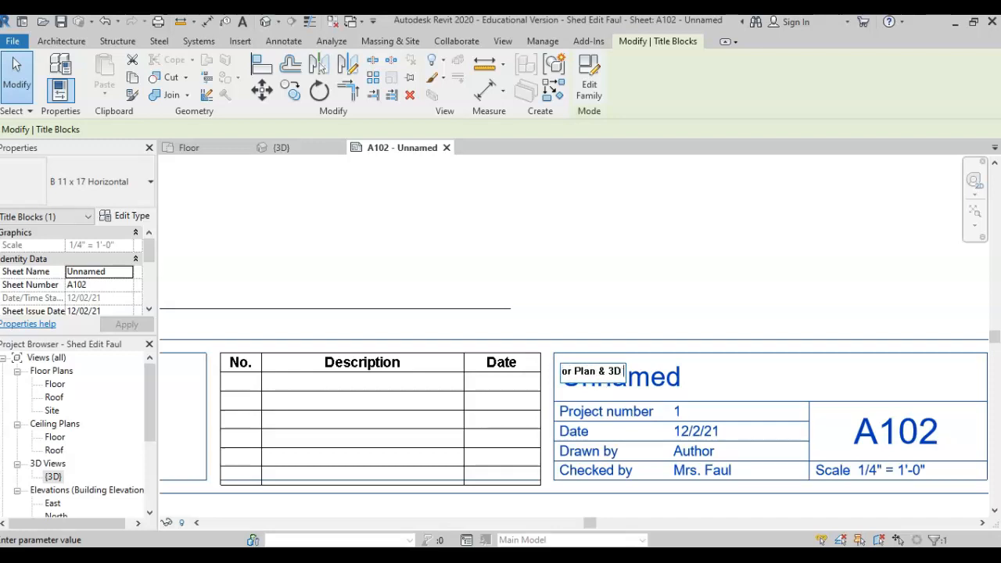
pyautogui.write('or Plan & 3D View')
pyautogui.press('Return')
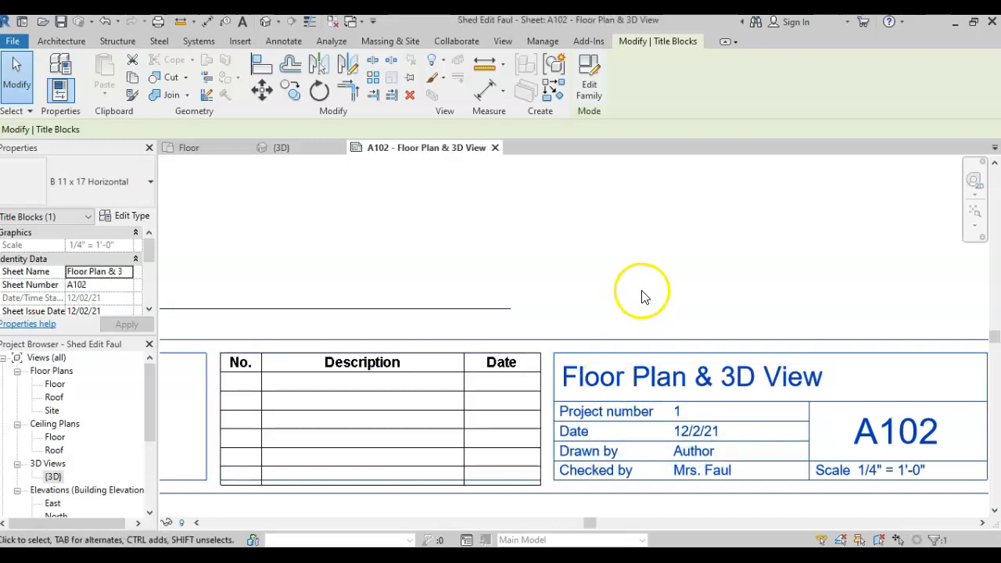
pyautogui.click(641, 296)
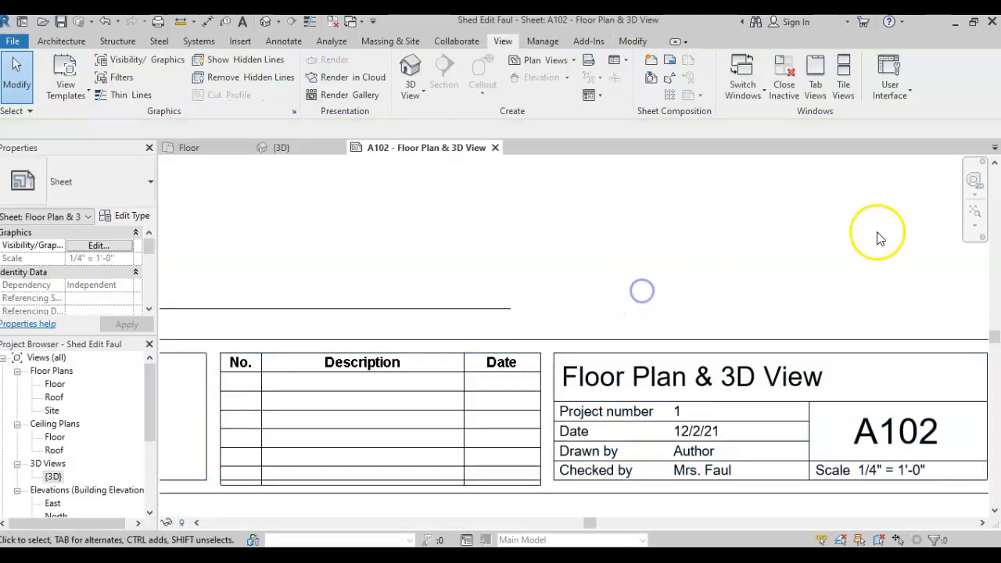
# Fit all of sheet A102 in view, save the Shed Edit project, and select the floor plan viewport.
pyautogui.click(975, 211)
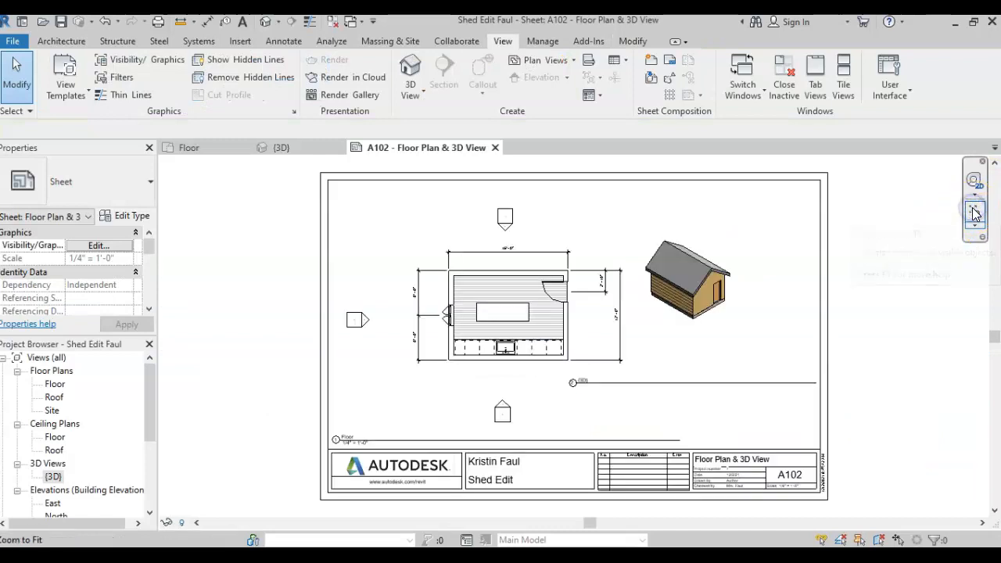
pyautogui.click(881, 402)
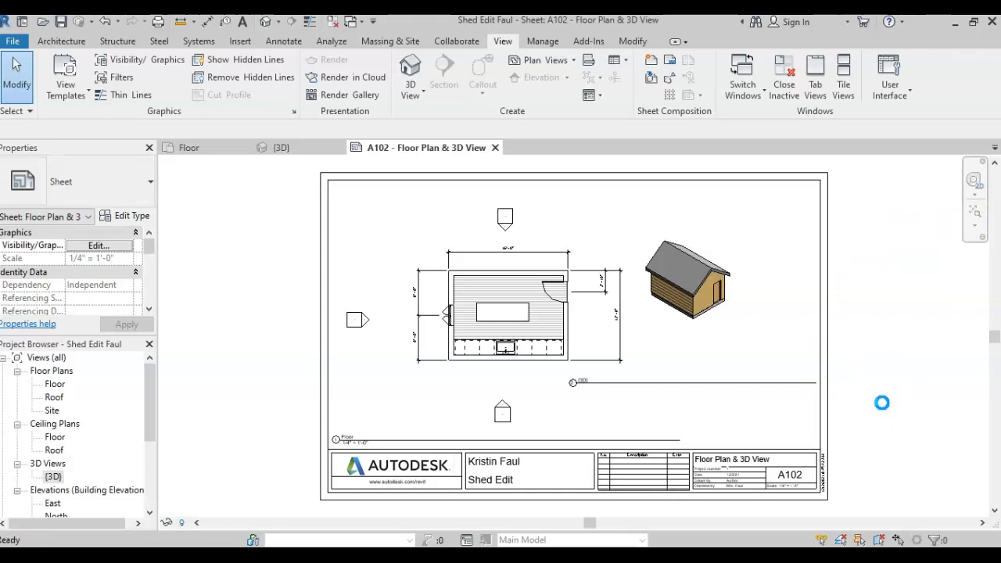
pyautogui.hotkey('ctrl', 's')
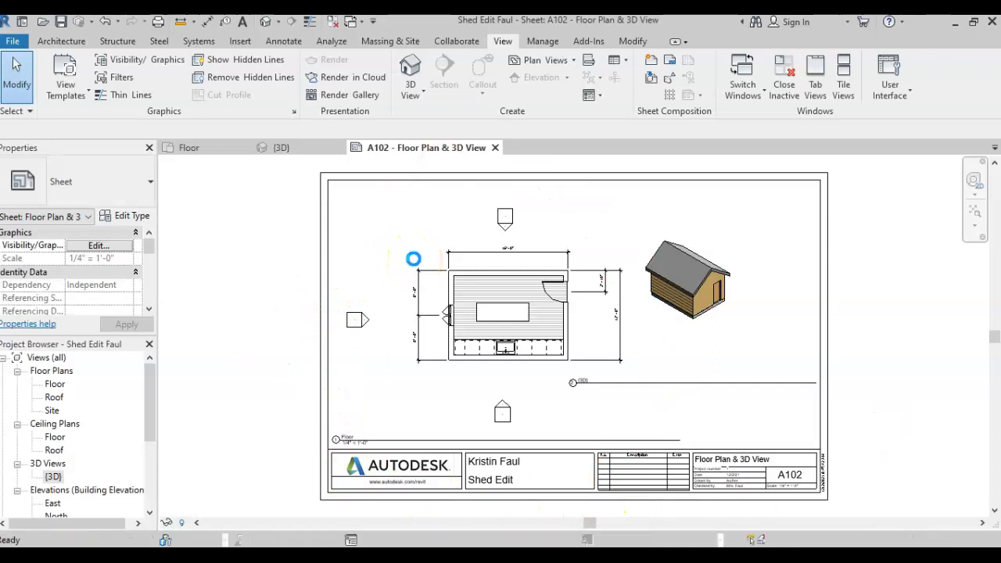
pyautogui.click(341, 303)
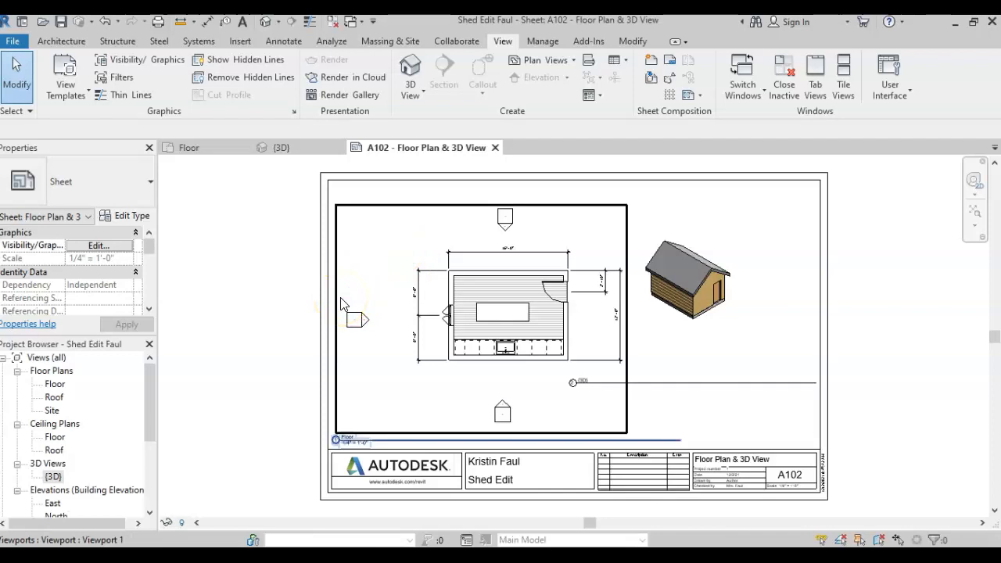